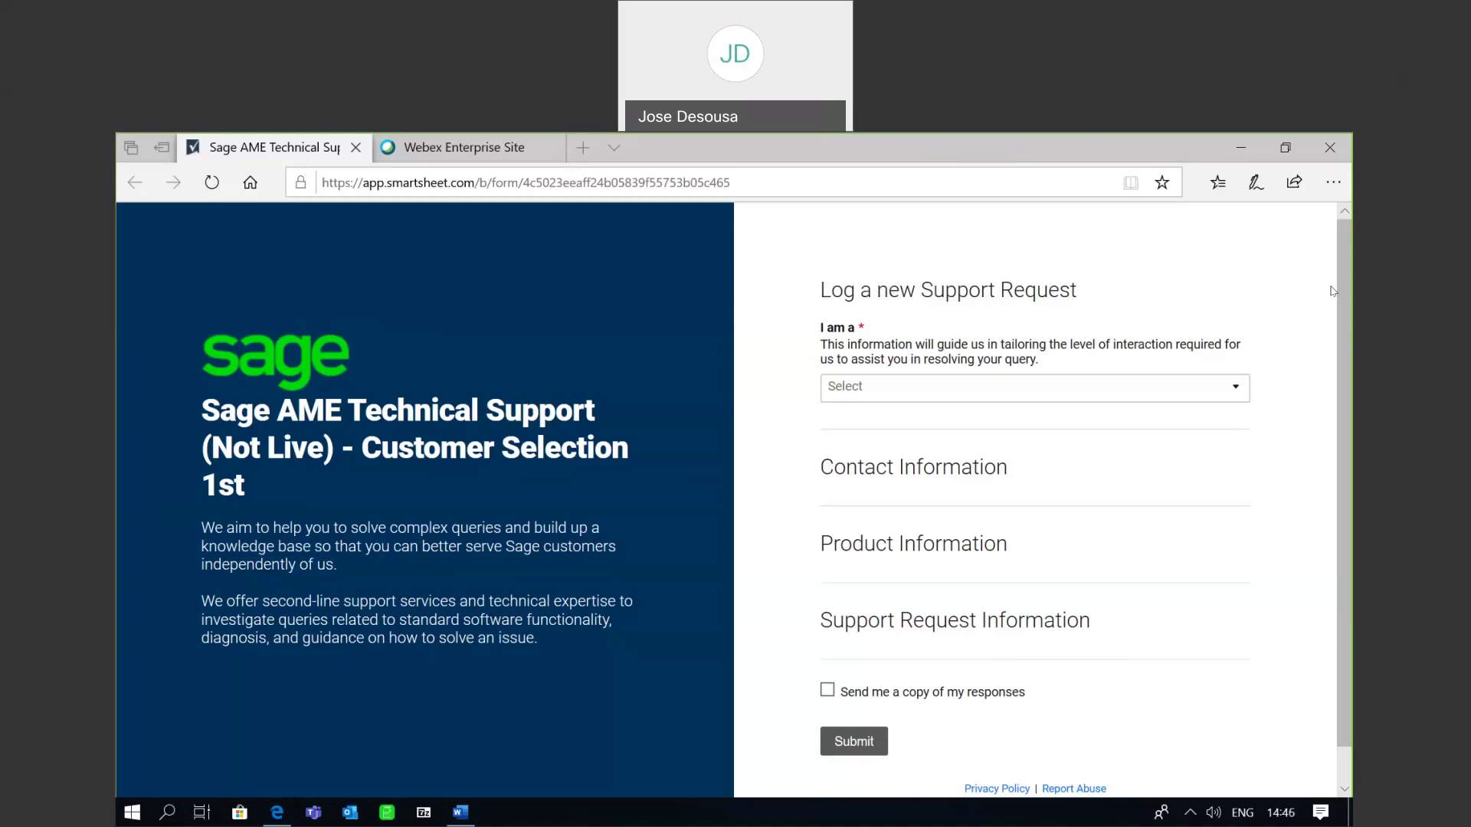
Step: Answer the 'I am a' question with Sage Business Partner
{"action": "left_click", "coordinate": [1235, 394]}
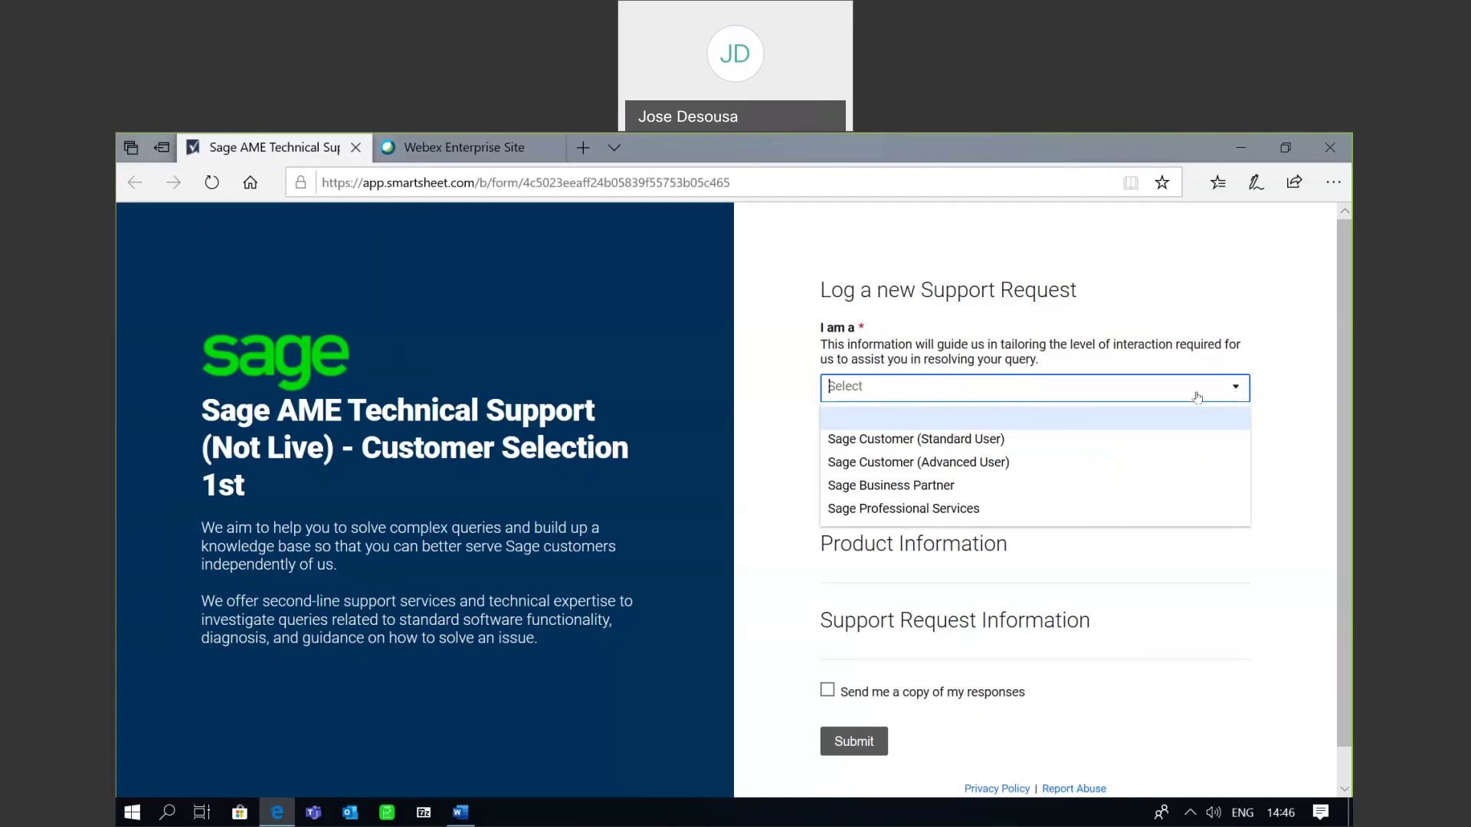
{"action": "left_click", "coordinate": [947, 486]}
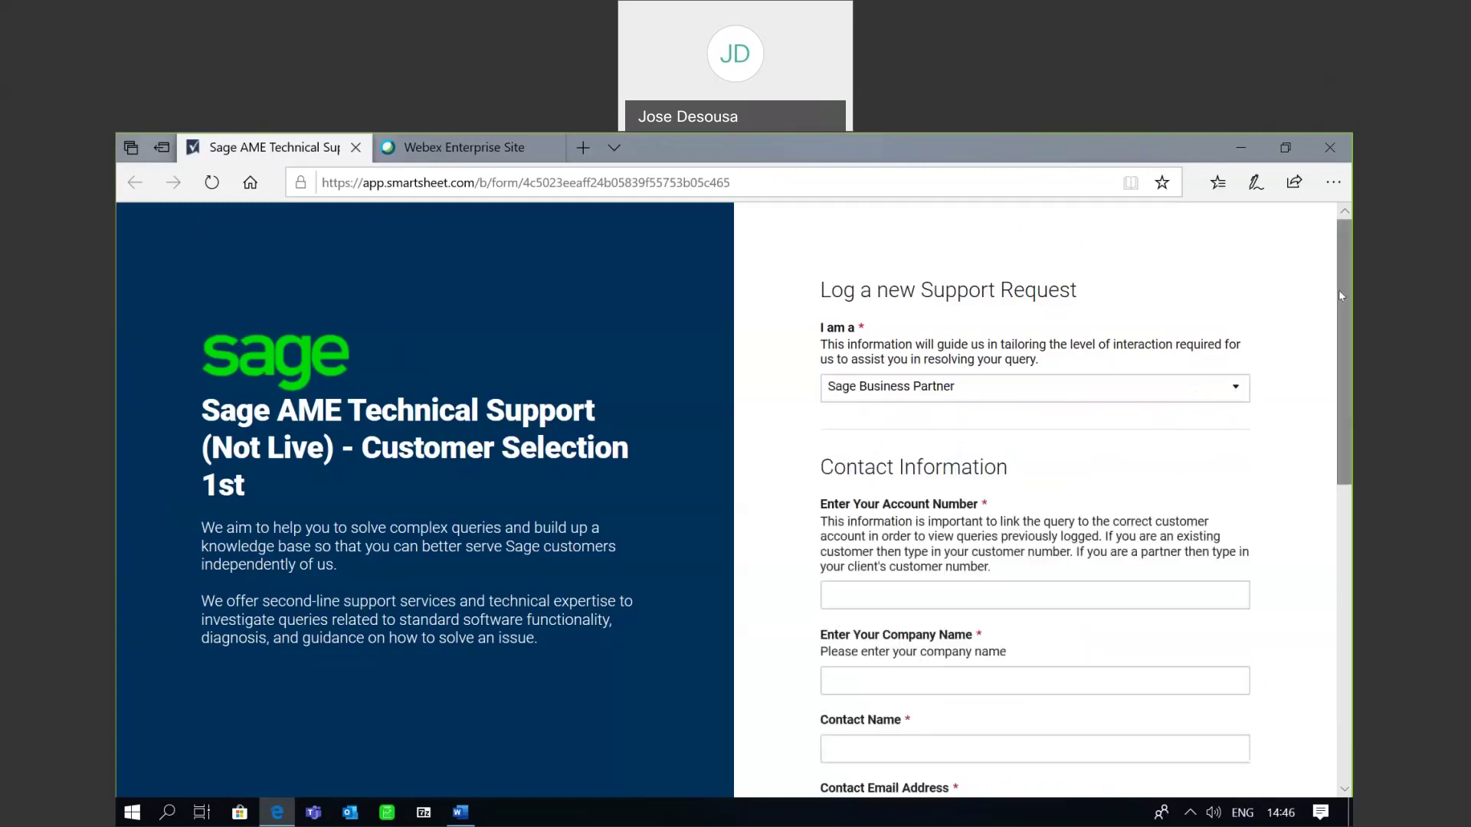
Step: Scroll down to Product Information and open the 'Select the Sage Product' dropdown
{"action": "left_click_drag", "start_coordinate": [1339, 291], "coordinate": [1346, 332]}
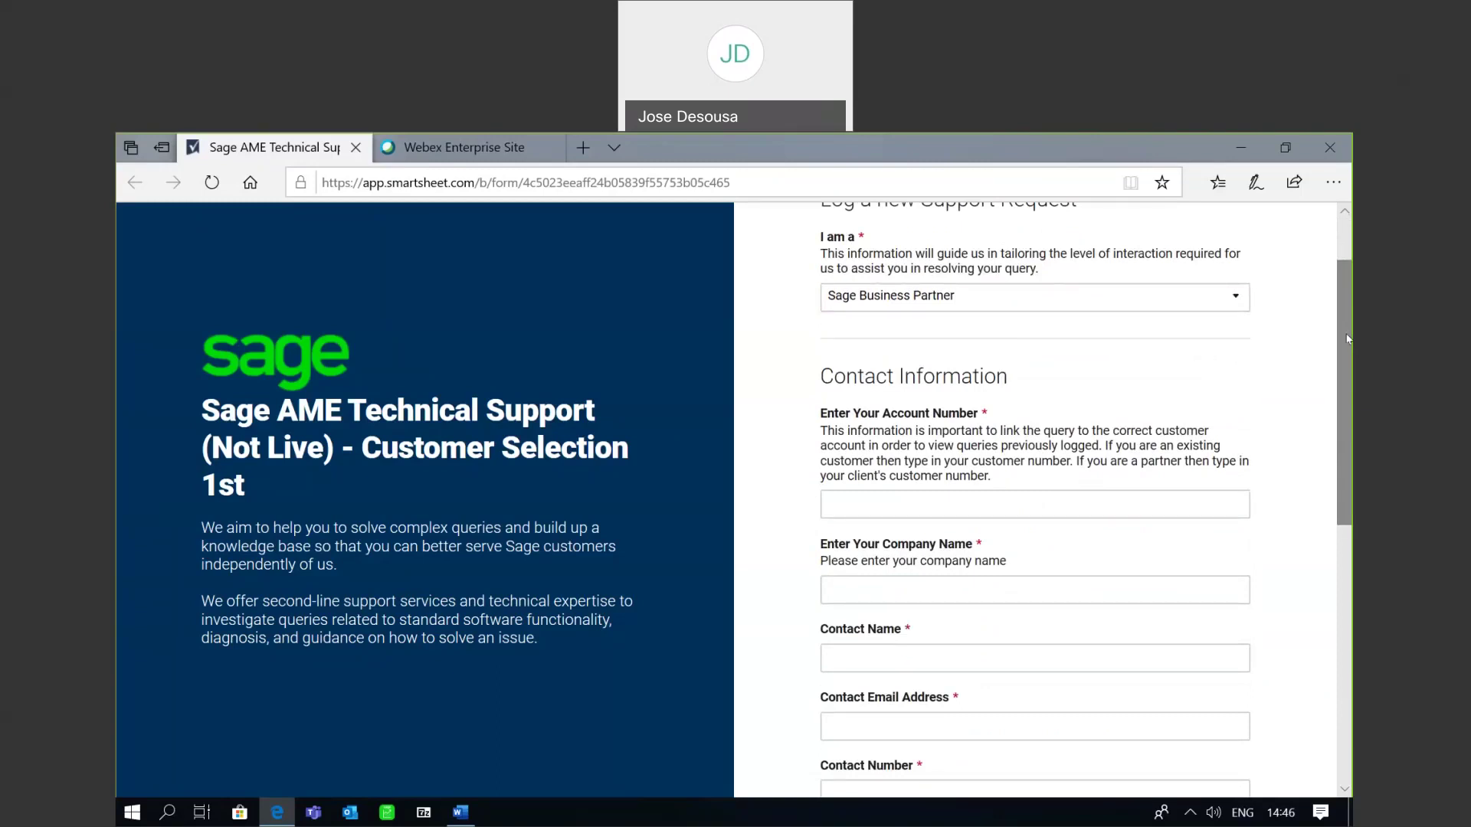
{"action": "left_click_drag", "start_coordinate": [1348, 339], "coordinate": [1351, 463]}
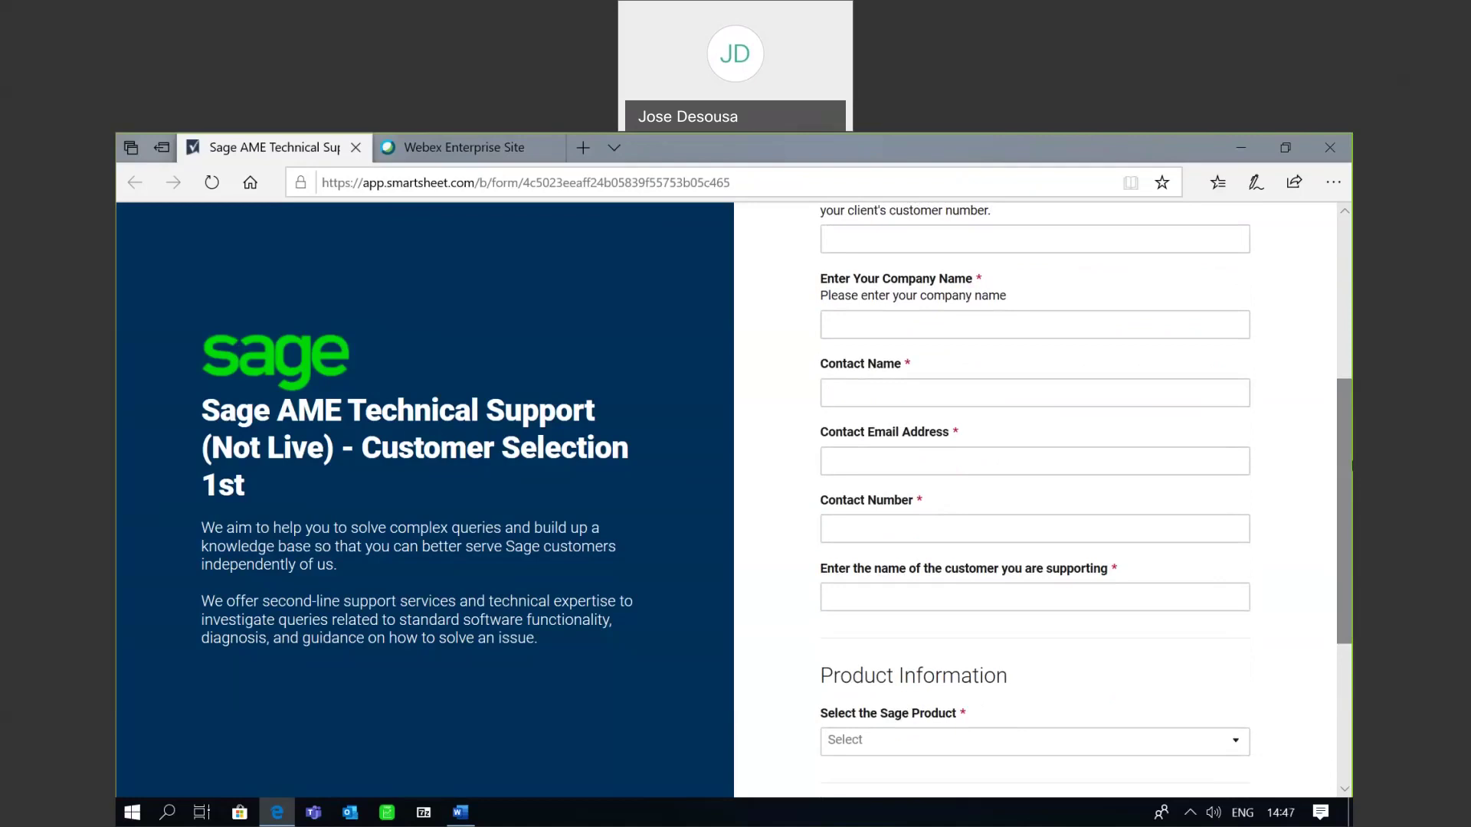
{"action": "scroll", "coordinate": [1351, 458], "scroll_direction": "down", "scroll_amount": 3}
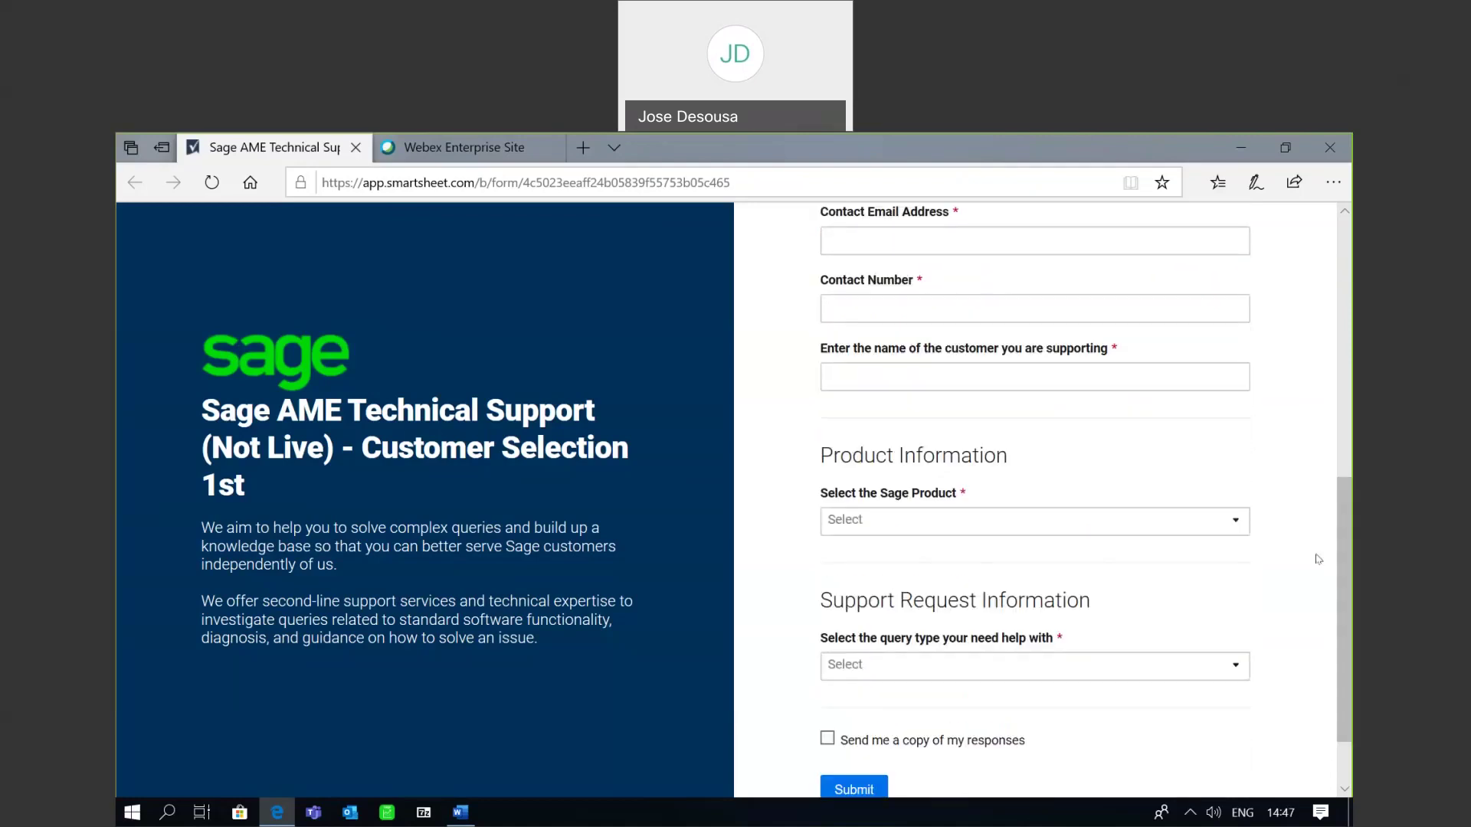
{"action": "left_click", "coordinate": [1235, 528]}
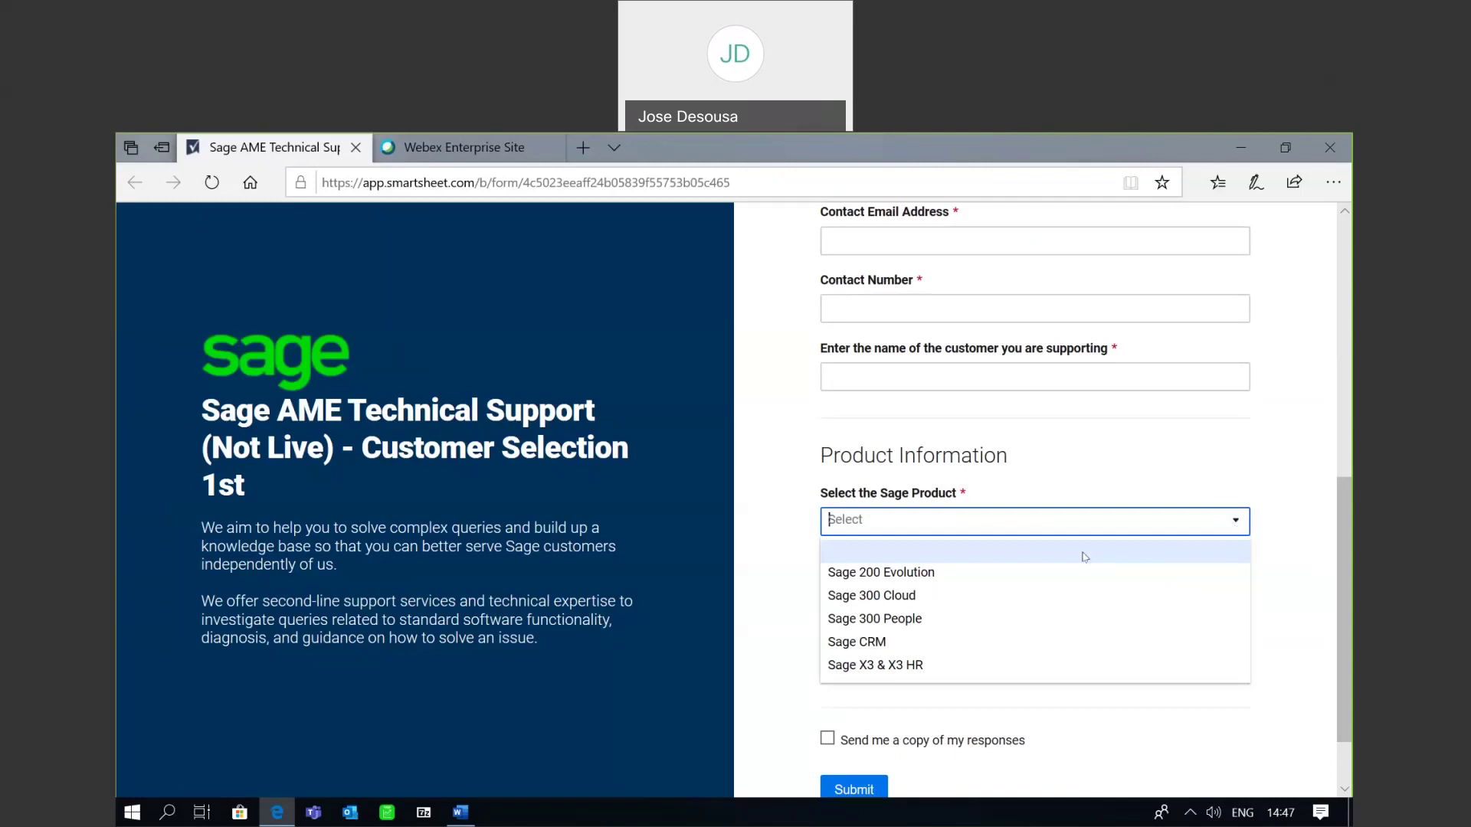
Step: Set the product to Sage 200 Evolution with Version 10.0.0.044
{"action": "left_click", "coordinate": [940, 577]}
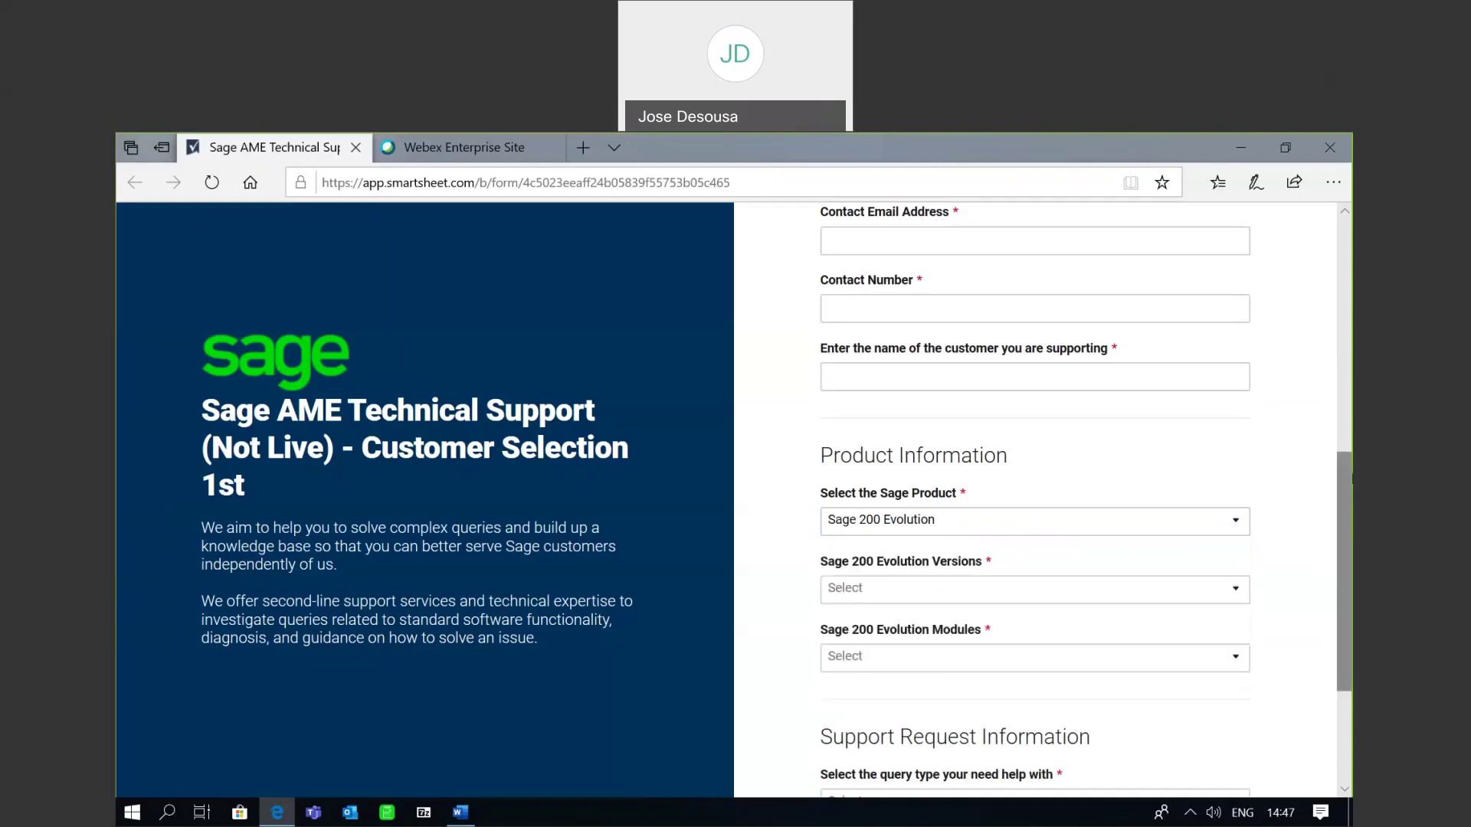
{"action": "left_click_drag", "start_coordinate": [1348, 492], "coordinate": [1349, 536]}
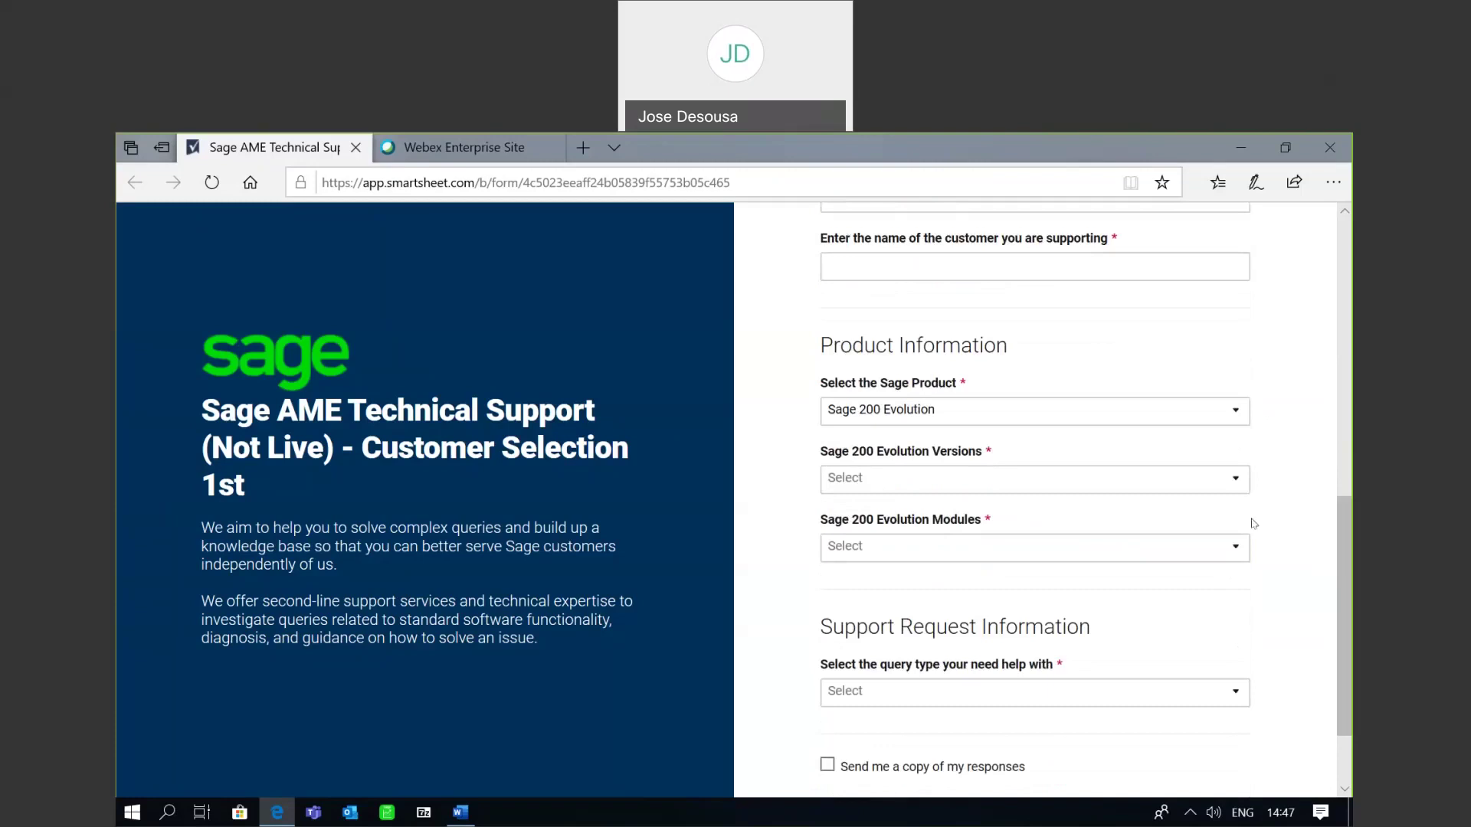
{"action": "left_click", "coordinate": [1231, 484]}
{"action": "scroll", "coordinate": [963, 661], "scroll_direction": "down", "scroll_amount": 3}
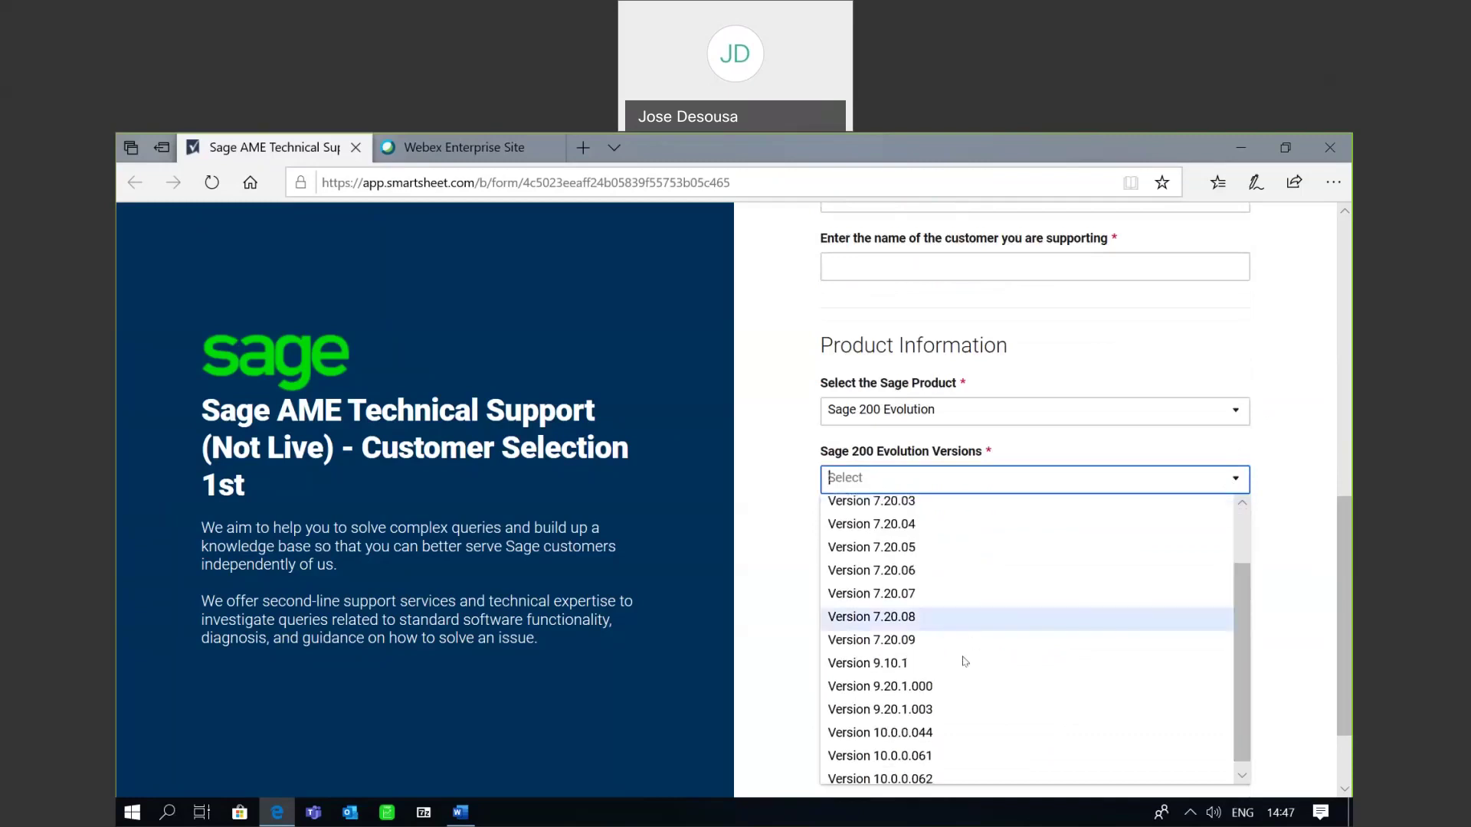
{"action": "left_click", "coordinate": [921, 732]}
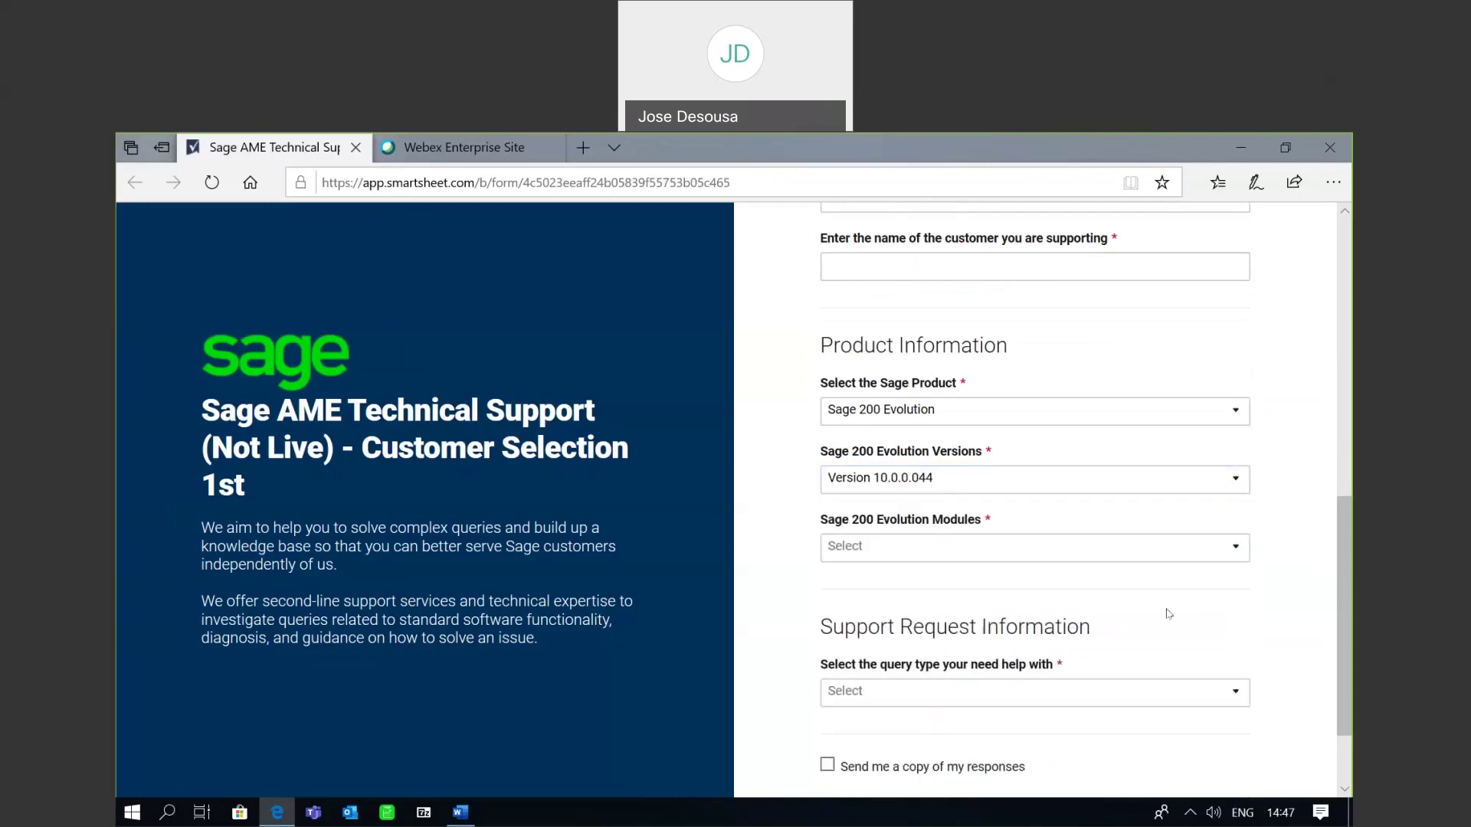
Step: Choose the Fixed Assets module and bring up the query type options
{"action": "left_click", "coordinate": [1236, 548]}
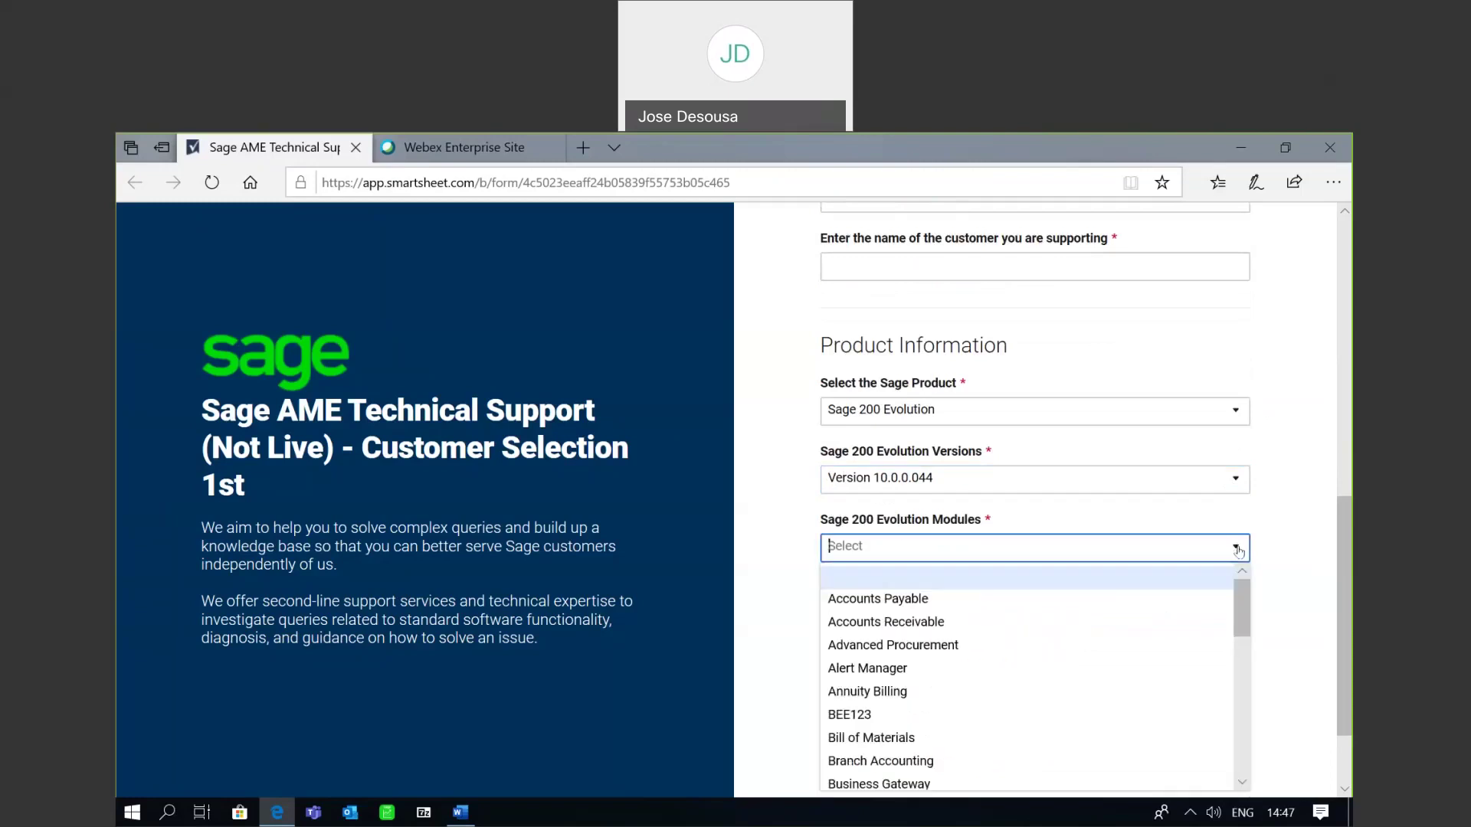
{"action": "scroll", "coordinate": [974, 689], "scroll_direction": "down", "scroll_amount": 3}
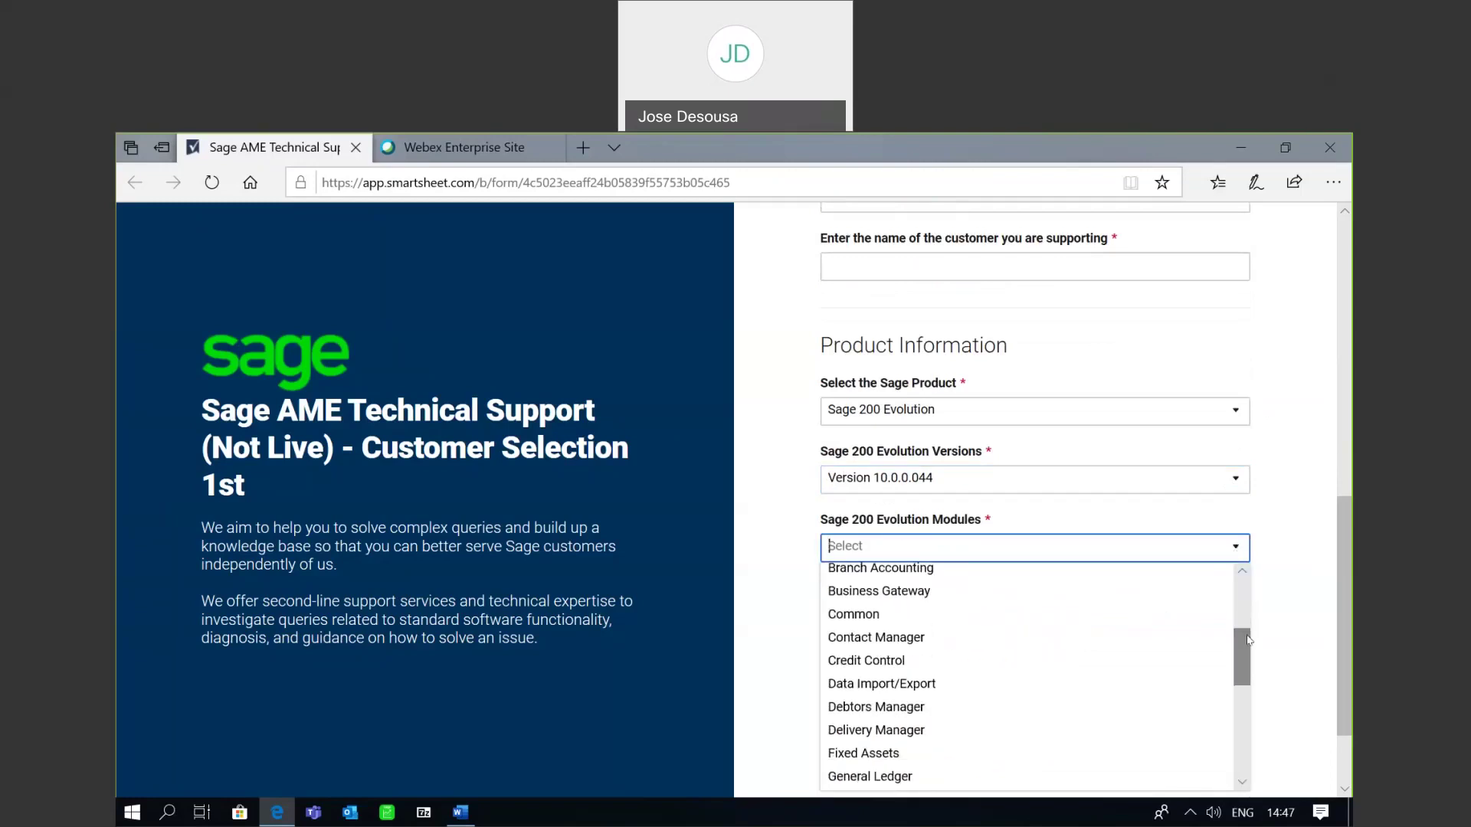
{"action": "left_click", "coordinate": [971, 753]}
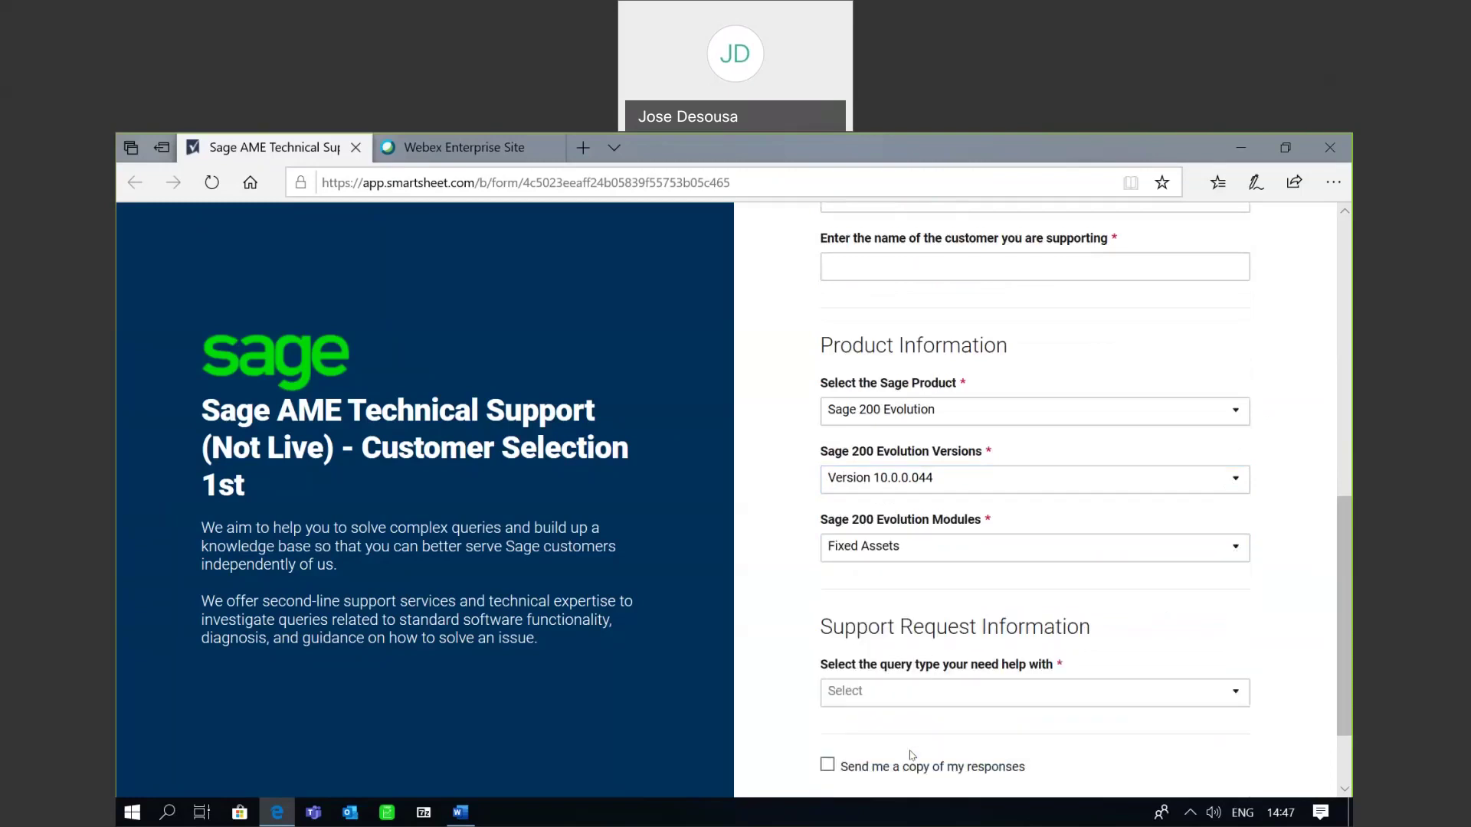
{"action": "scroll", "coordinate": [1341, 544], "scroll_direction": "down", "scroll_amount": 2}
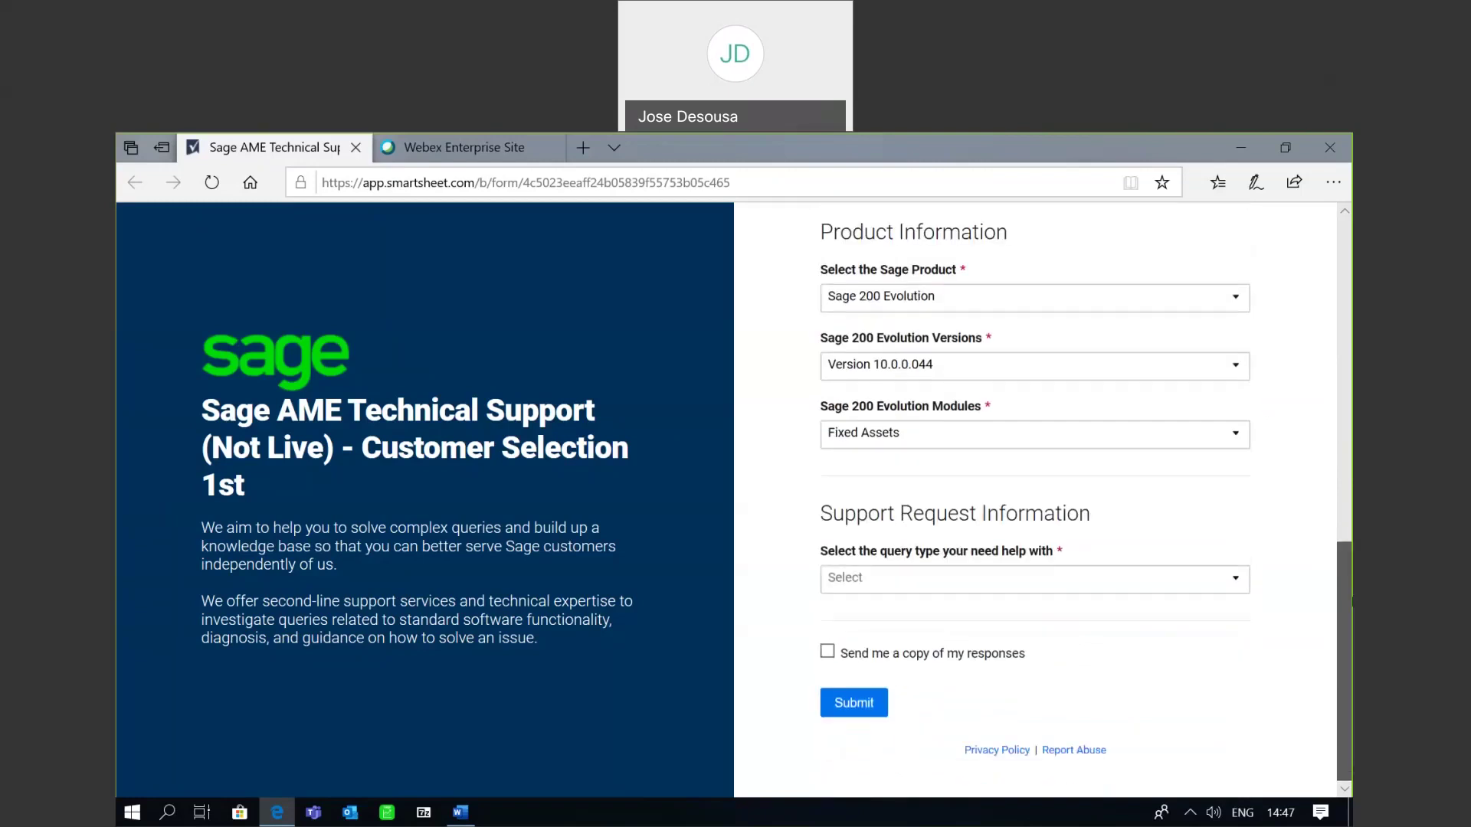
{"action": "left_click", "coordinate": [1242, 588]}
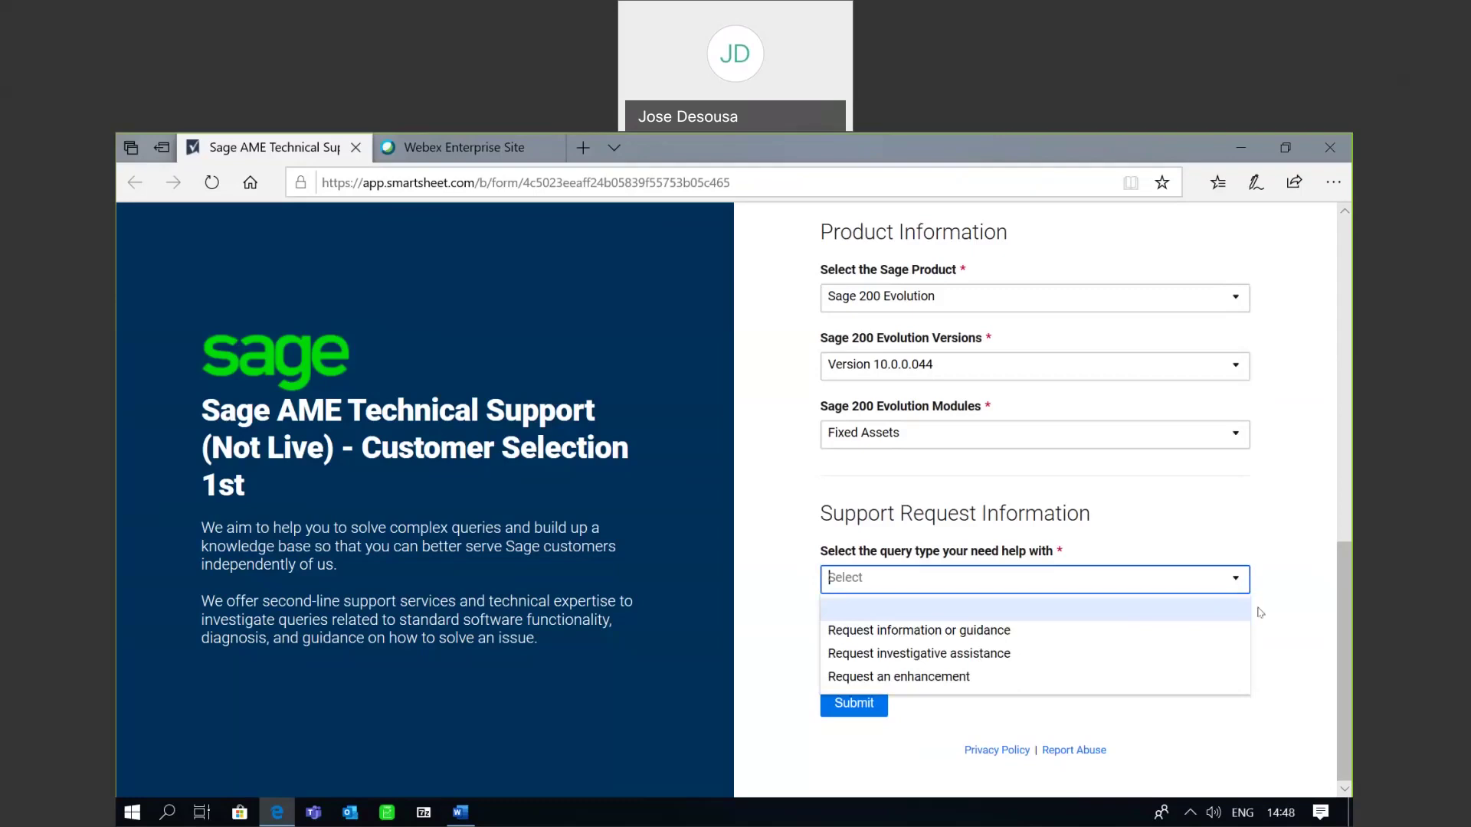
Step: Set query type to Request investigative assistance to determine the cause for an Onscreen Error Message
{"action": "left_click", "coordinate": [1007, 658]}
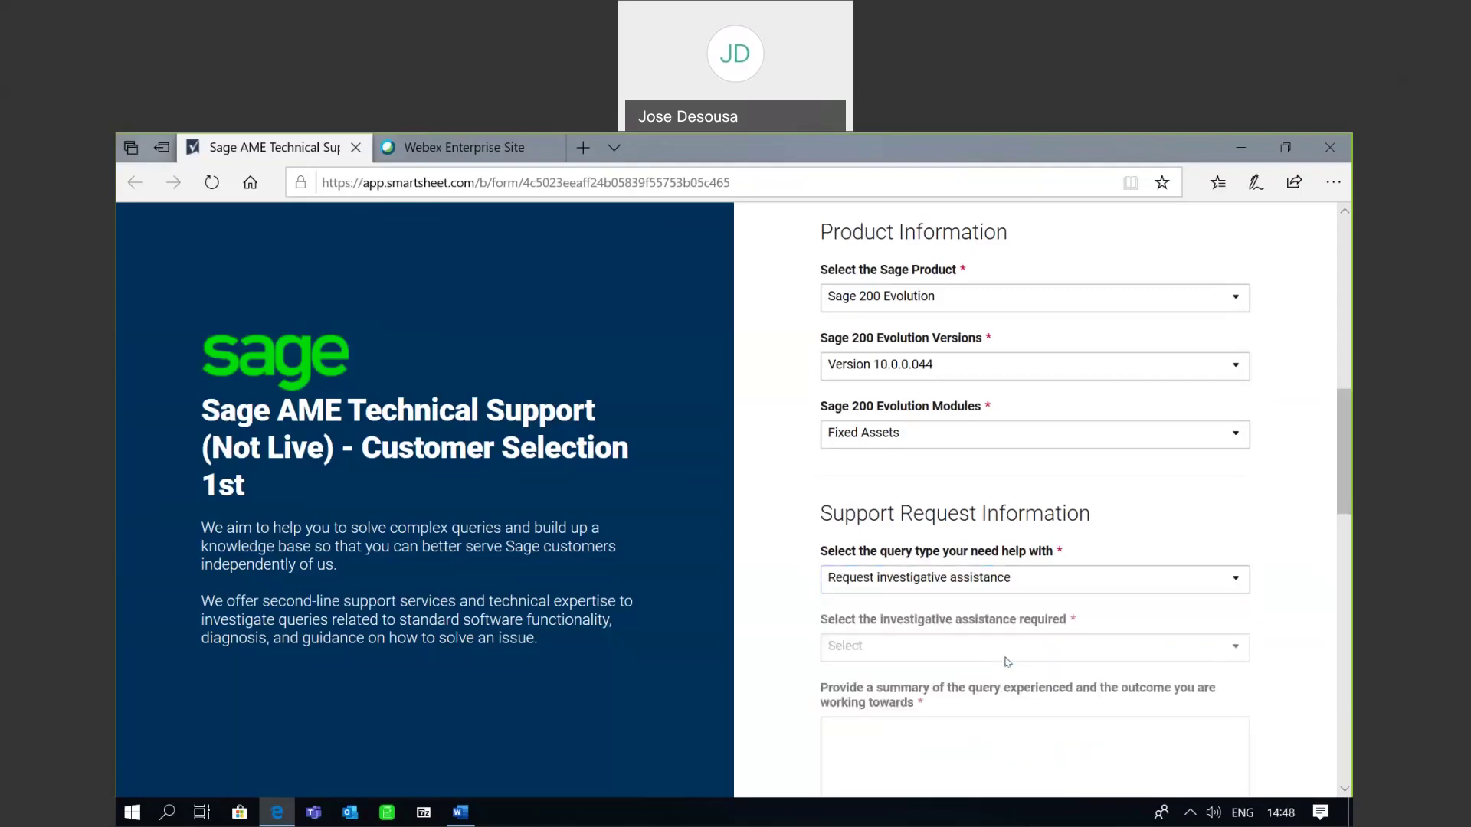
{"action": "left_click_drag", "start_coordinate": [1338, 468], "coordinate": [1344, 498]}
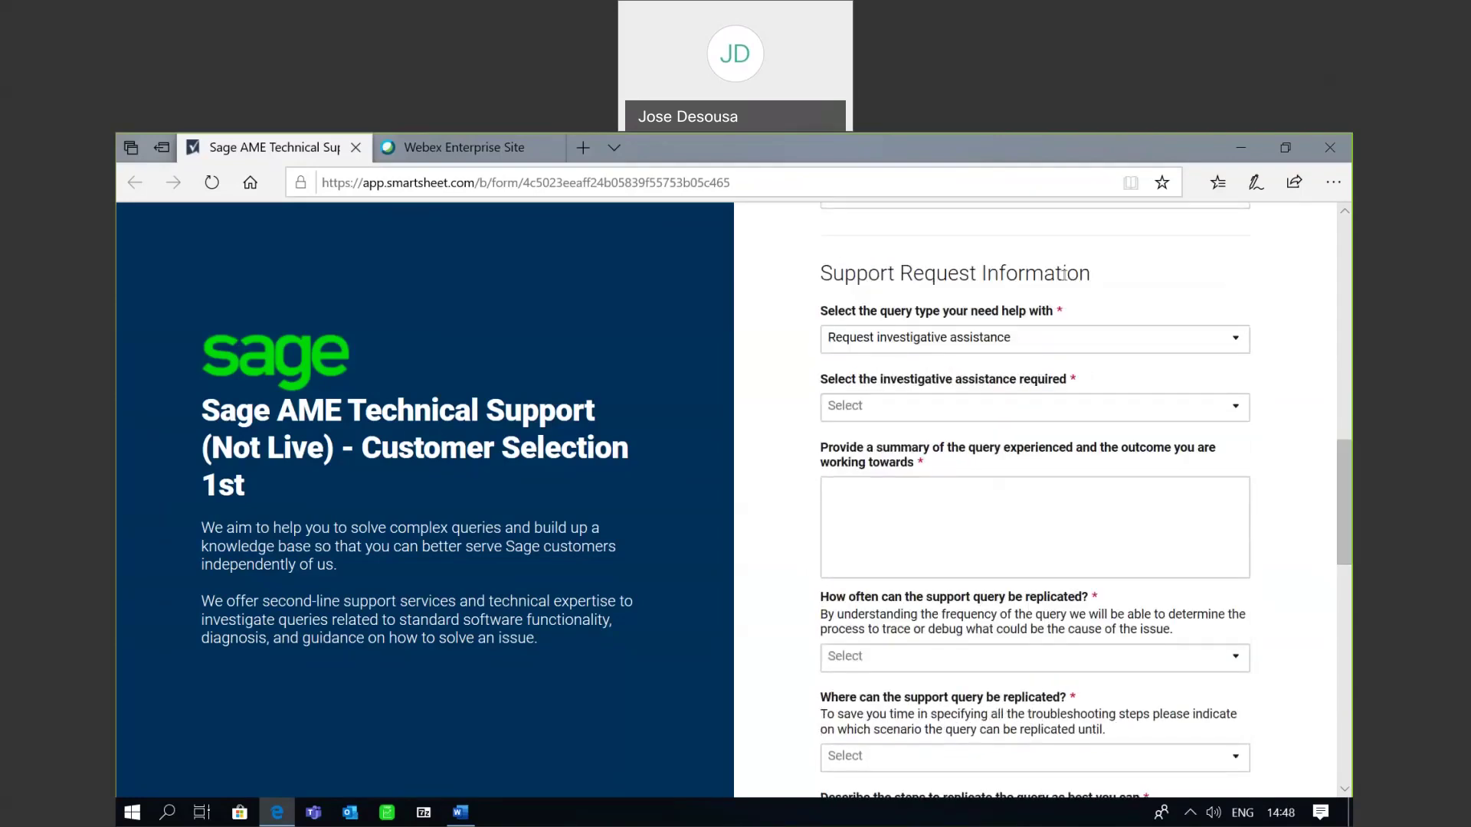
{"action": "left_click", "coordinate": [1235, 405]}
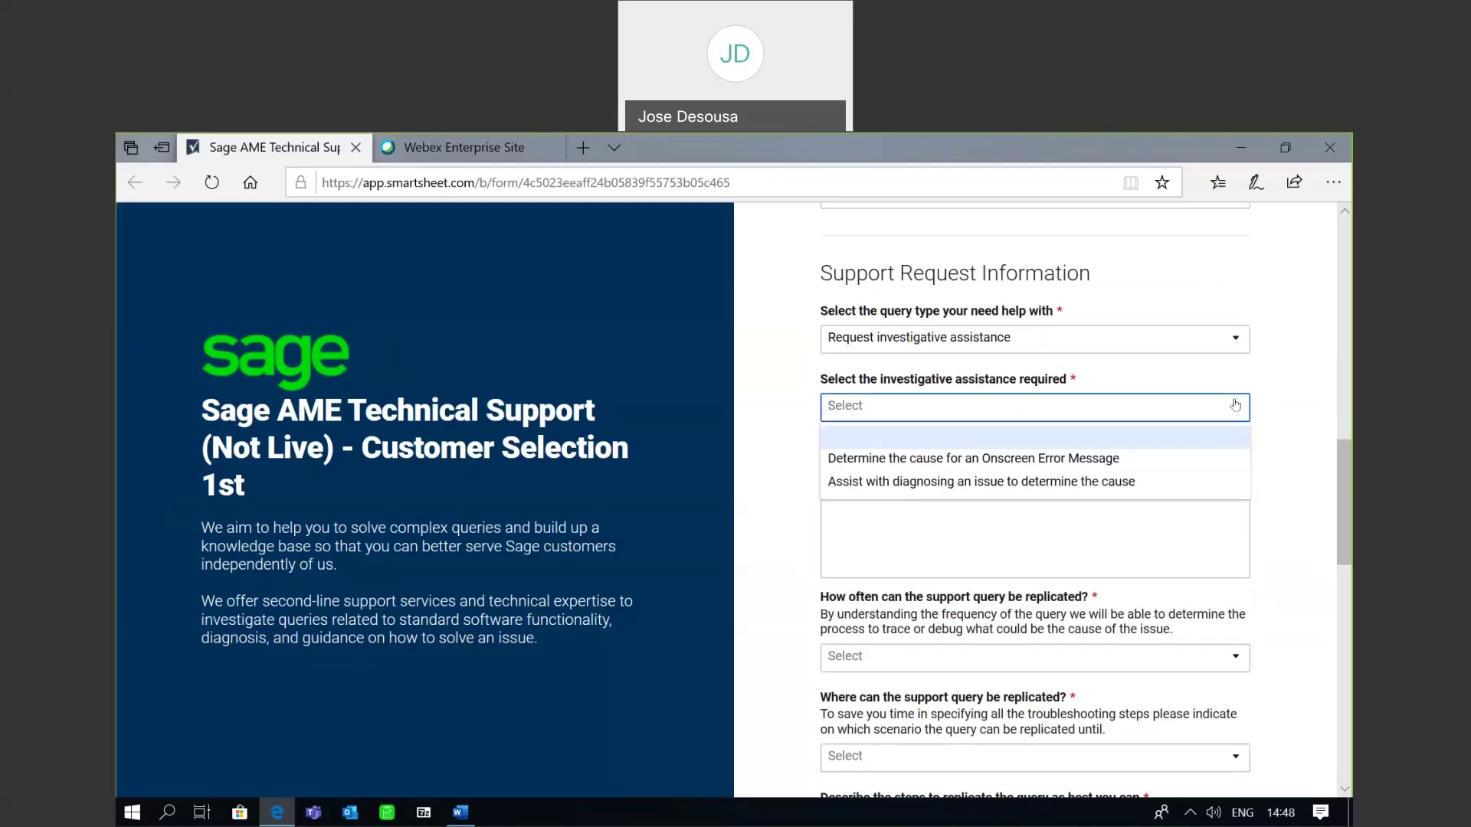
{"action": "left_click", "coordinate": [1011, 459]}
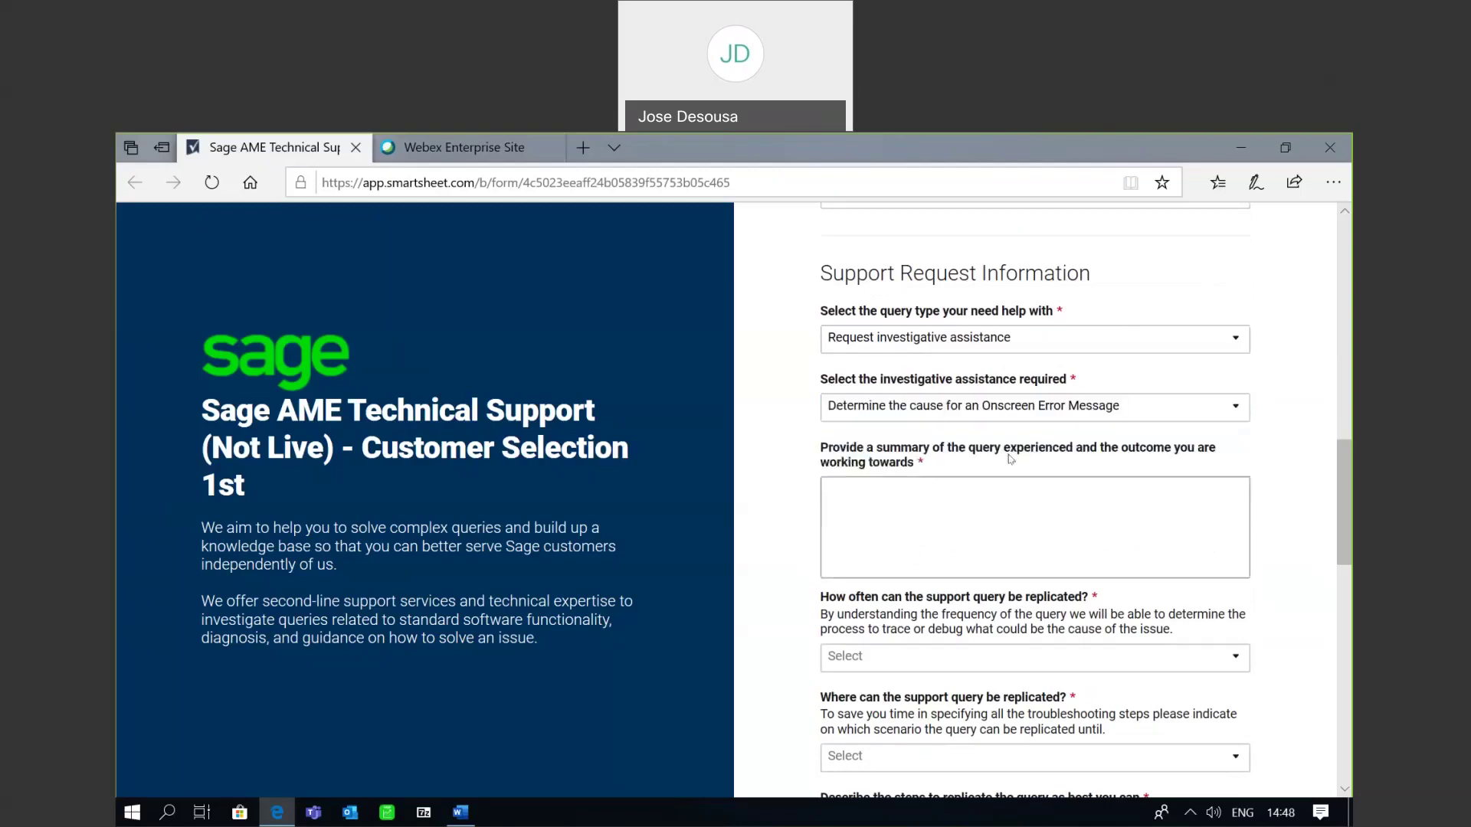
{"action": "left_click", "coordinate": [964, 490]}
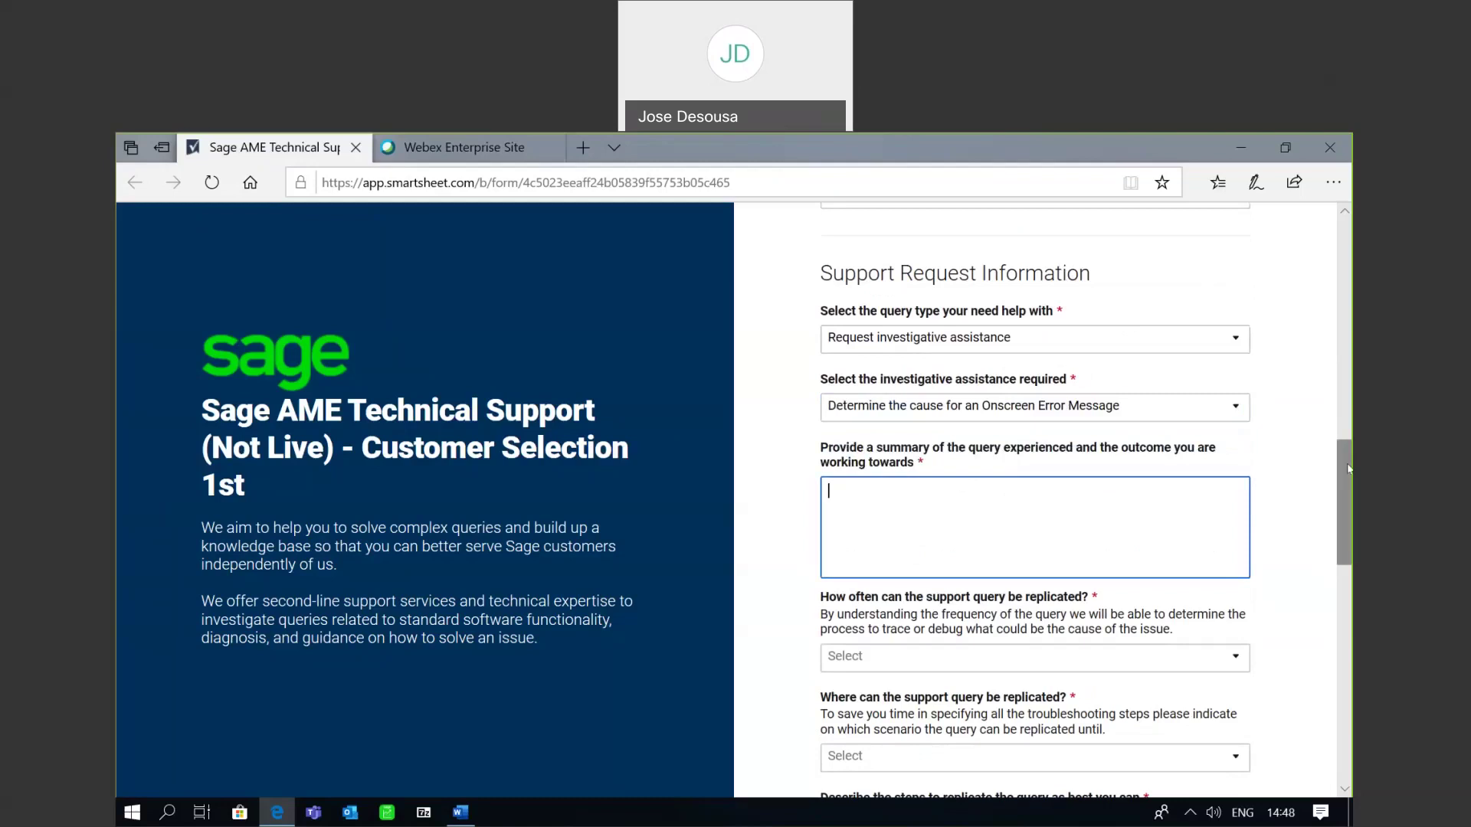
{"action": "scroll", "coordinate": [1348, 469], "scroll_direction": "down", "scroll_amount": 3}
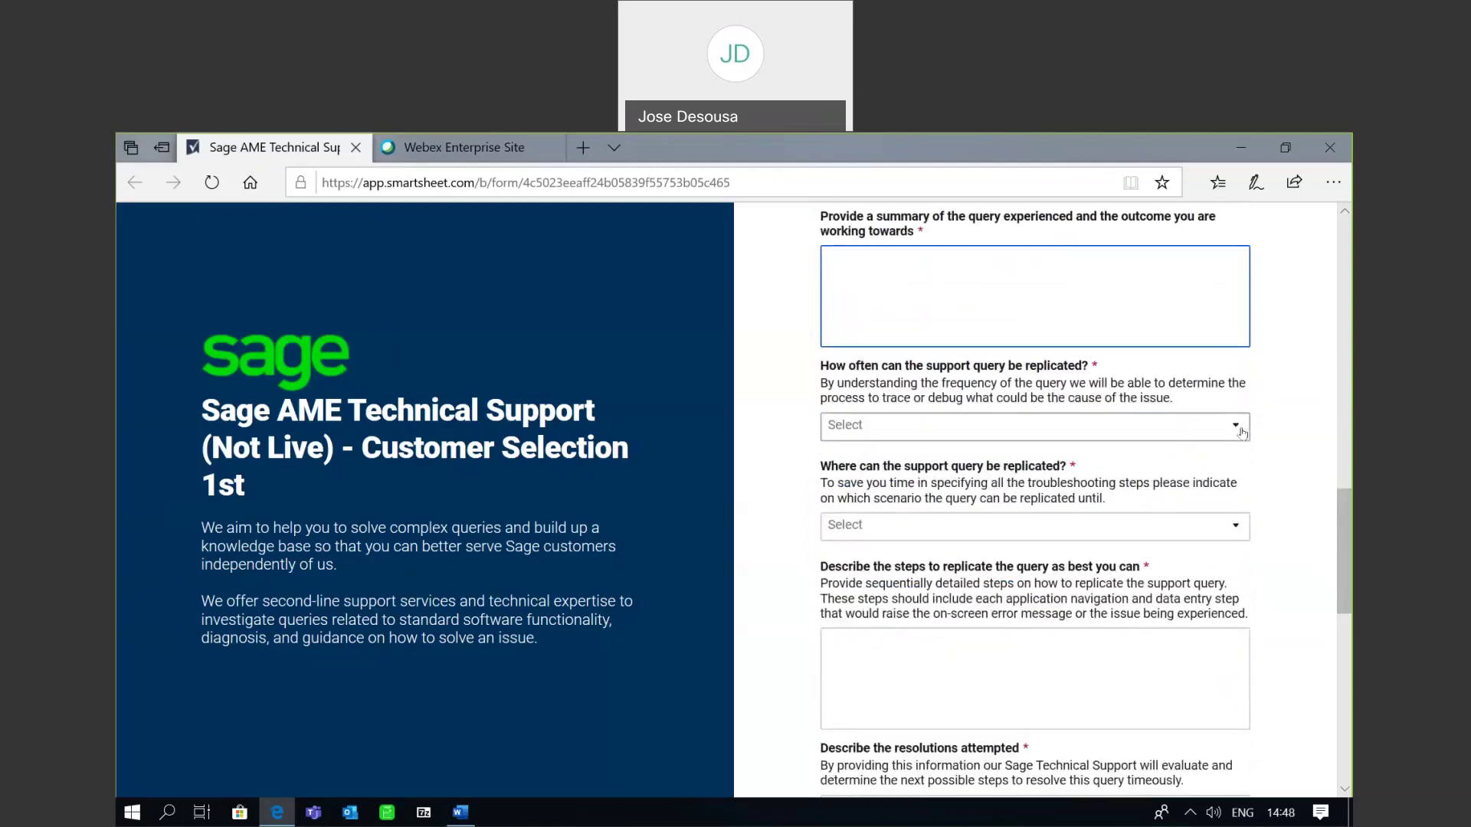
Step: Mark the query as occurring every time on all Users/Workstations/Branches
{"action": "left_click", "coordinate": [1242, 433]}
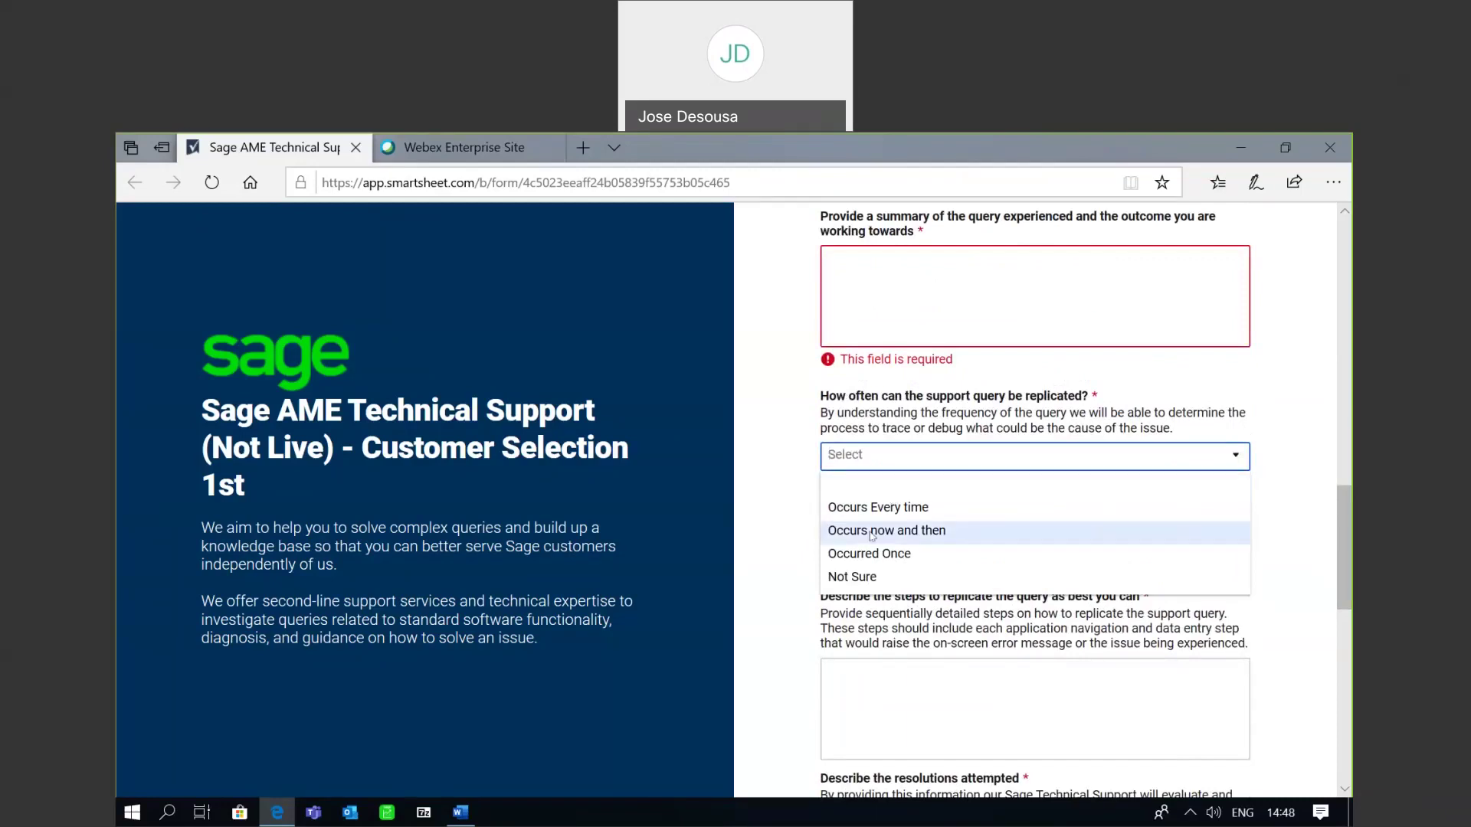
{"action": "left_click", "coordinate": [933, 508]}
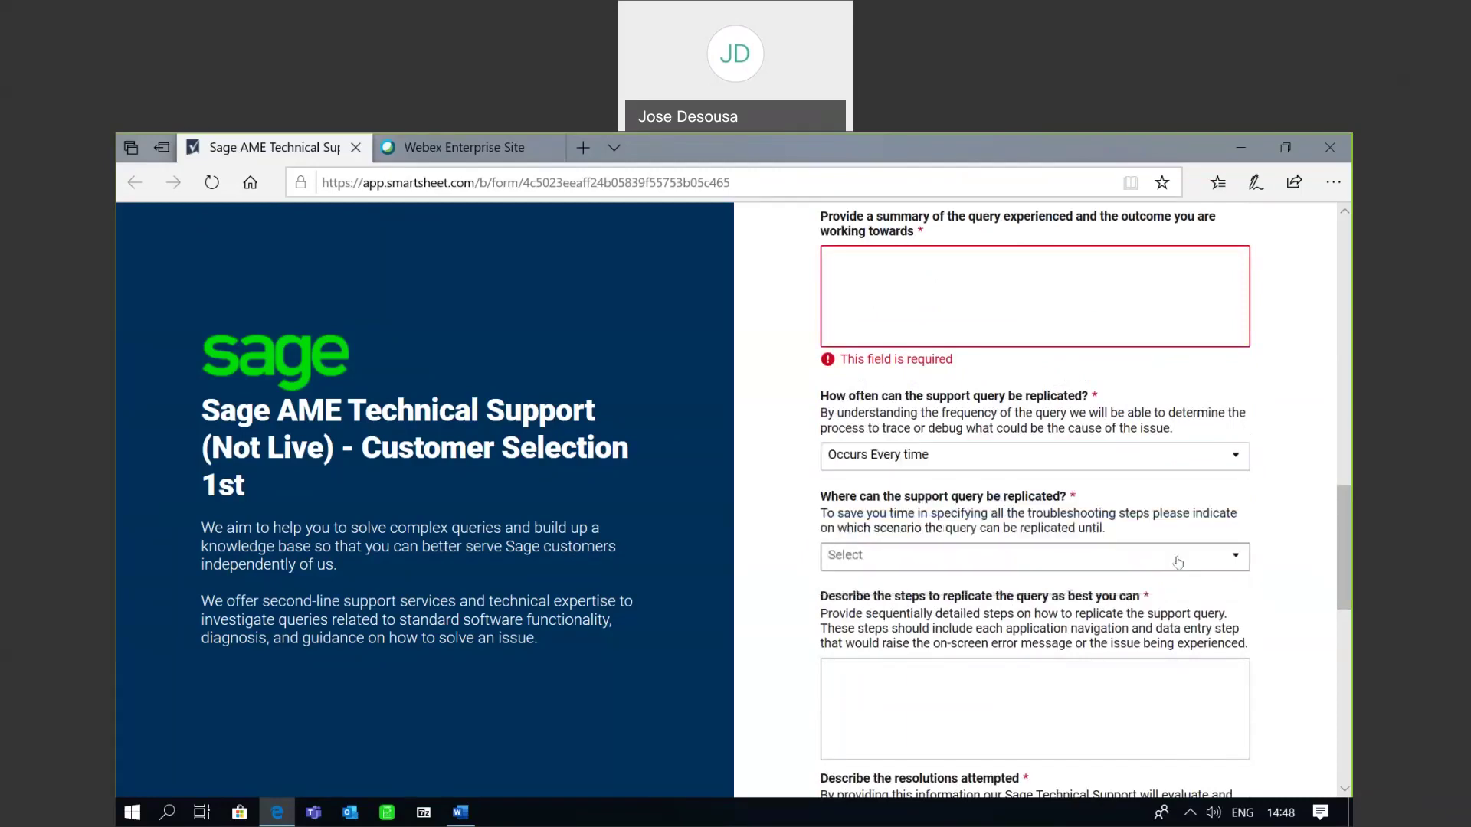
{"action": "left_click", "coordinate": [1235, 564]}
{"action": "left_click_drag", "start_coordinate": [1344, 526], "coordinate": [1350, 575]}
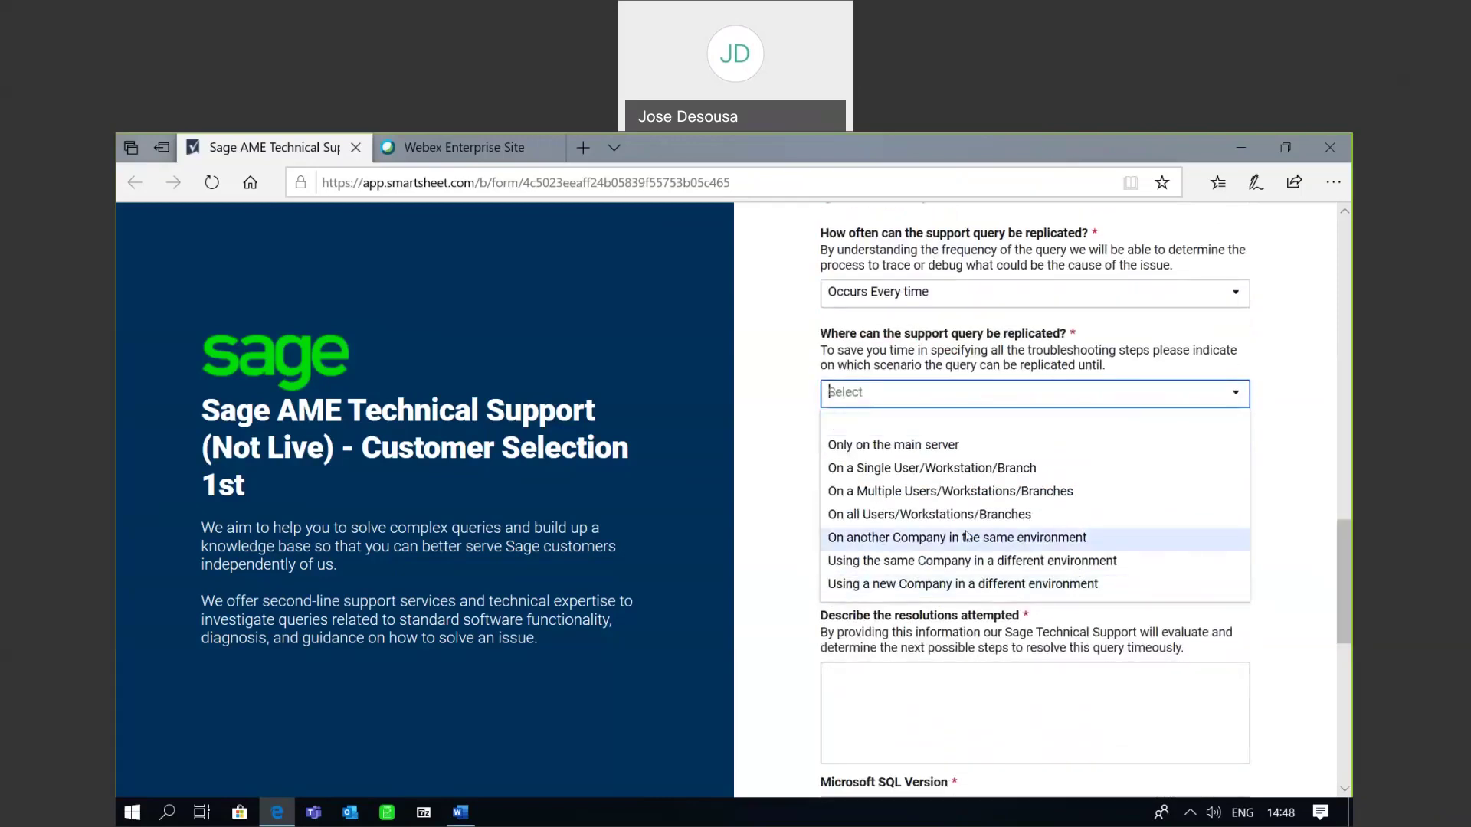
{"action": "left_click", "coordinate": [988, 516]}
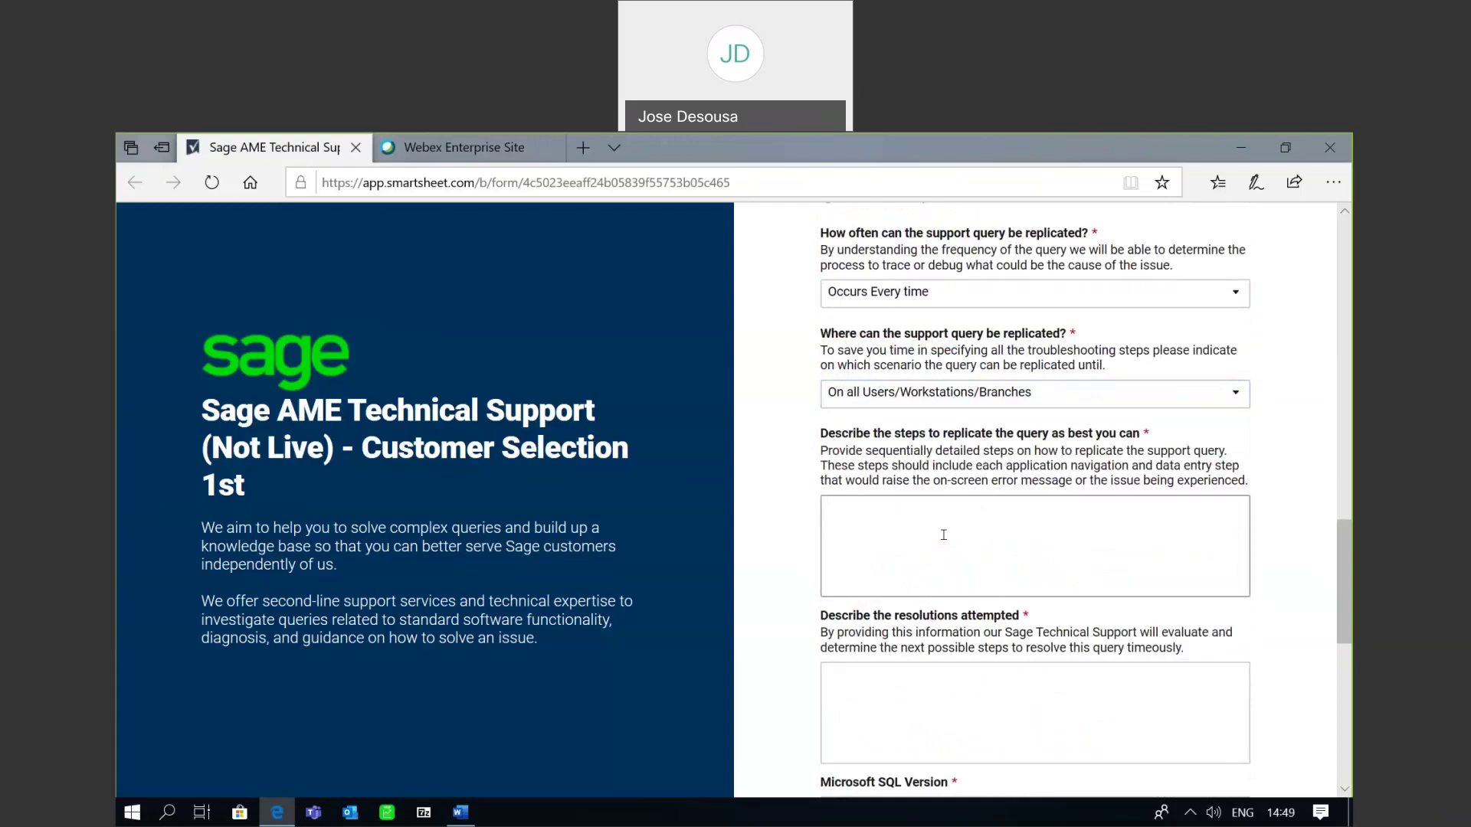
{"action": "scroll", "coordinate": [1345, 552], "scroll_direction": "down", "scroll_amount": 2}
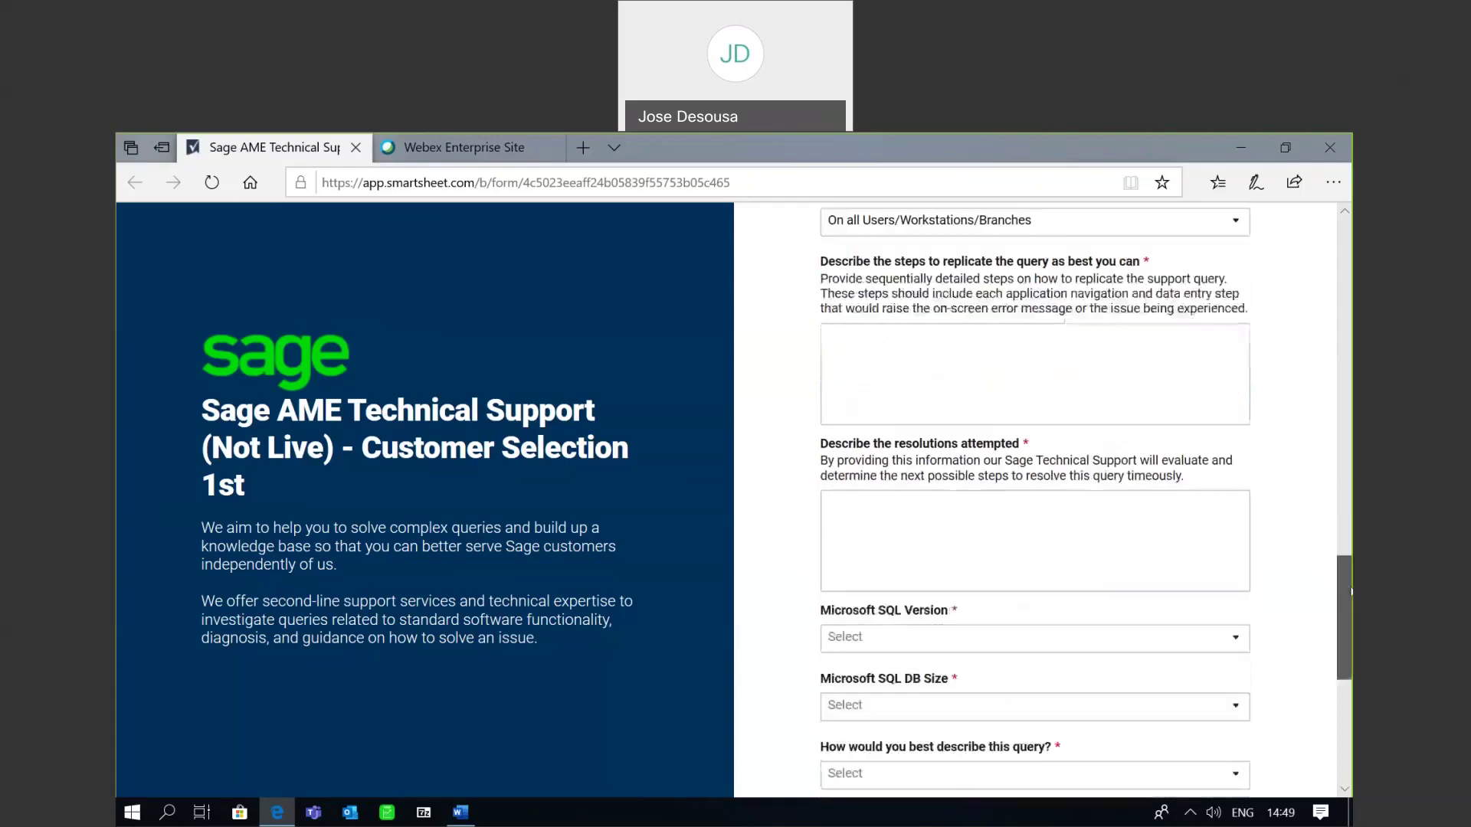
{"action": "left_click", "coordinate": [1017, 555]}
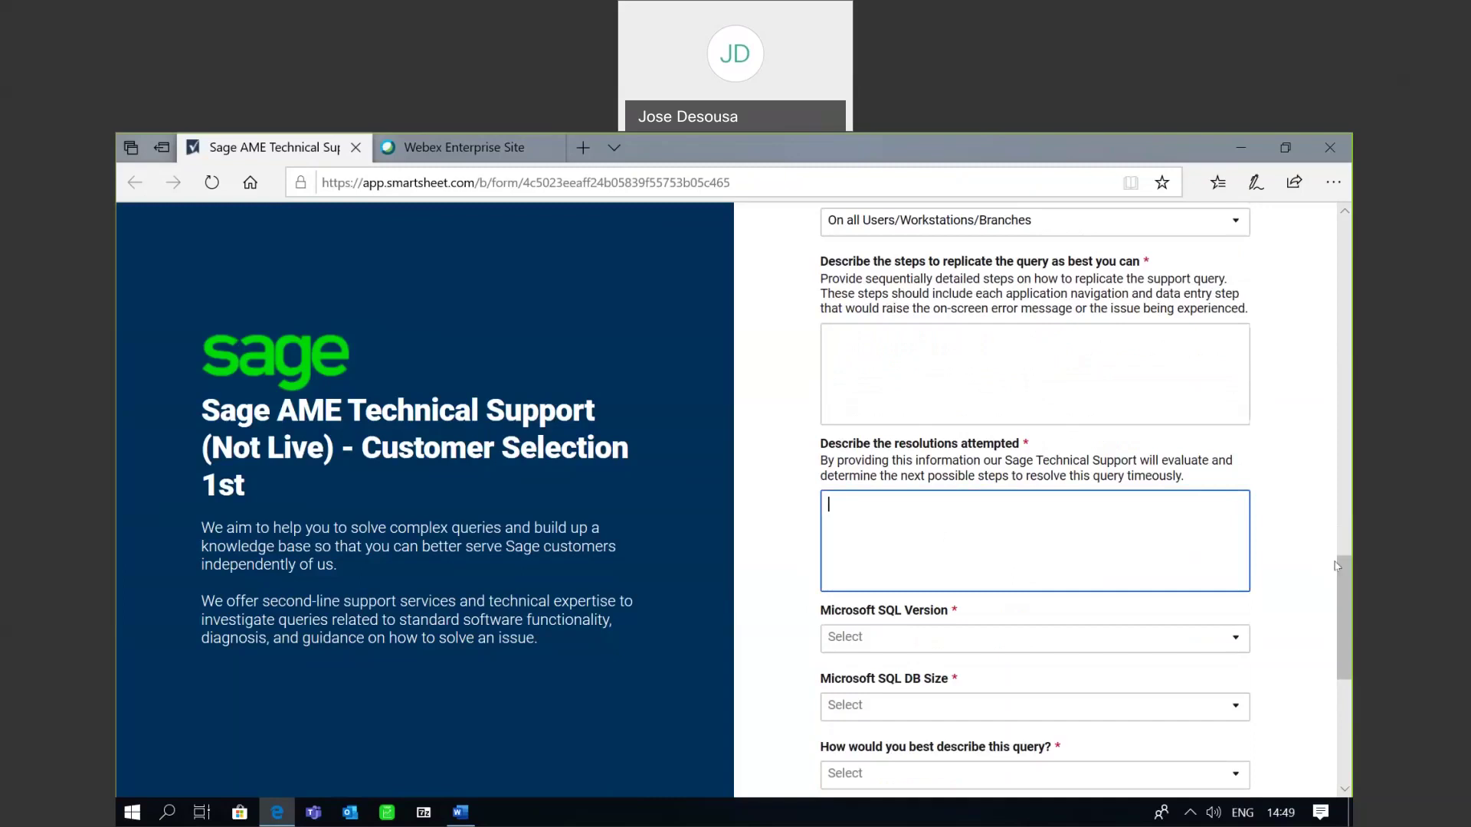
{"action": "left_click_drag", "start_coordinate": [1348, 573], "coordinate": [1345, 634]}
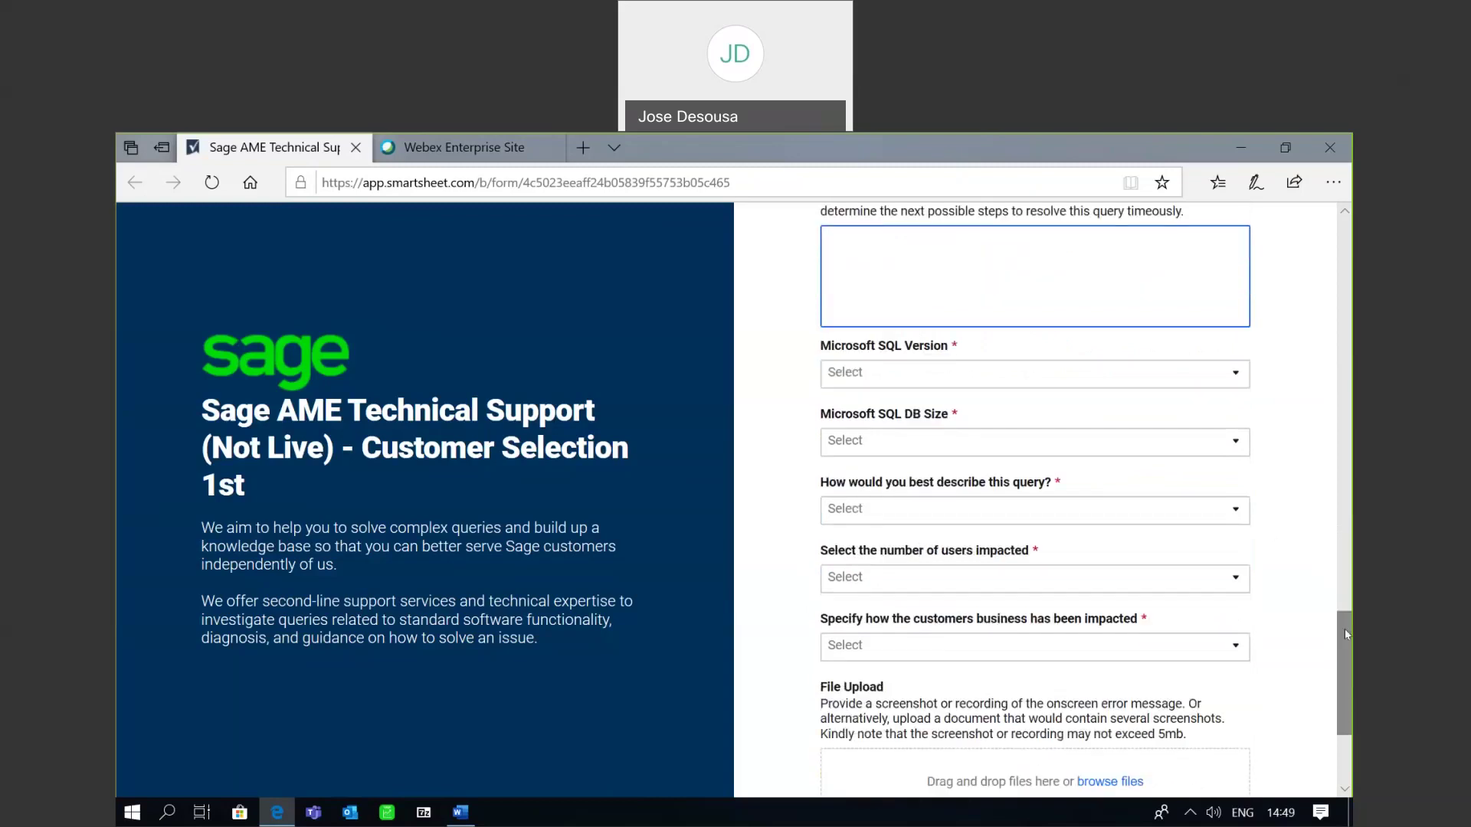
{"action": "left_click", "coordinate": [1232, 511]}
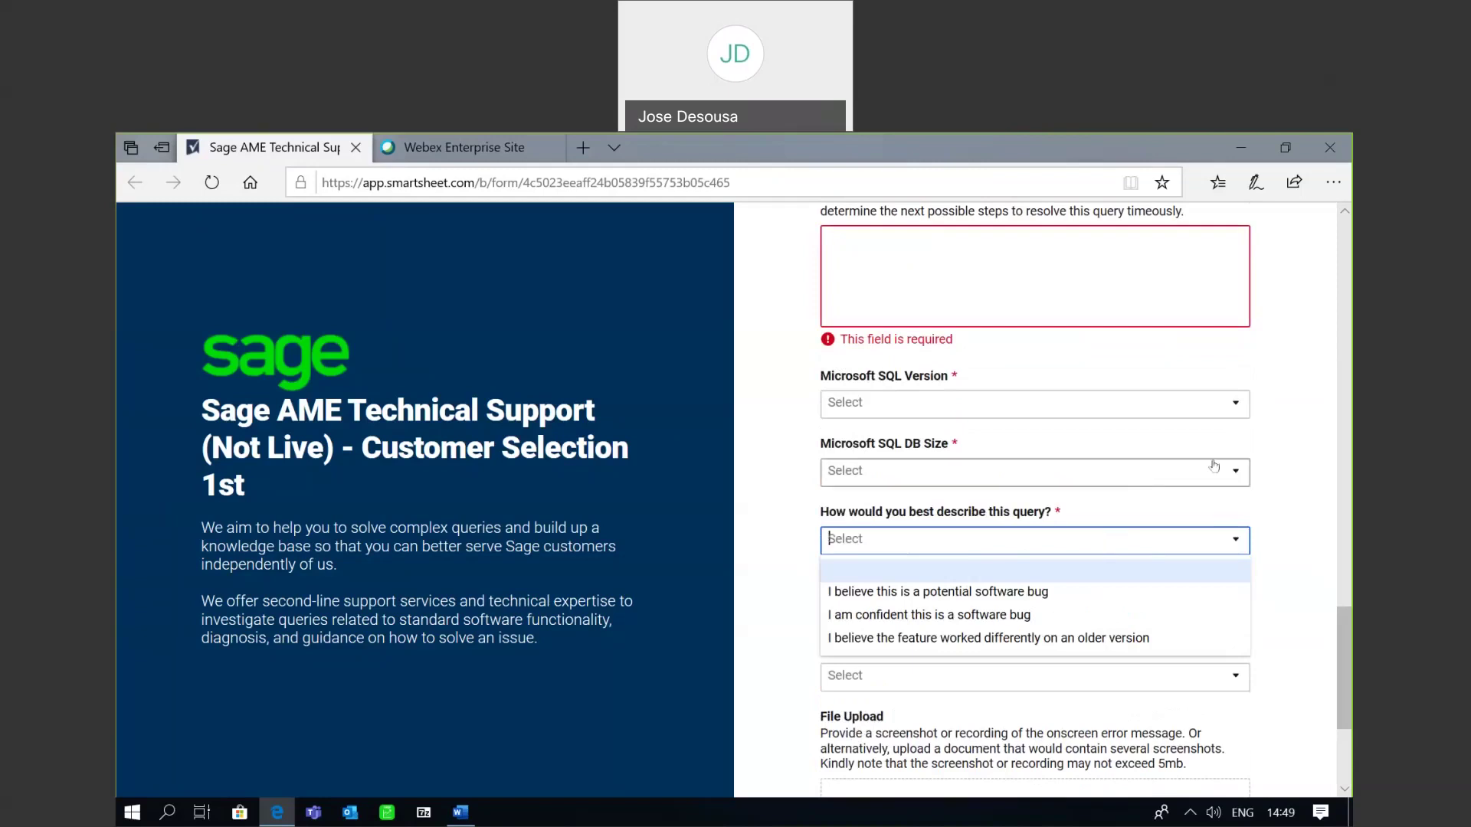
{"action": "left_click", "coordinate": [1307, 585]}
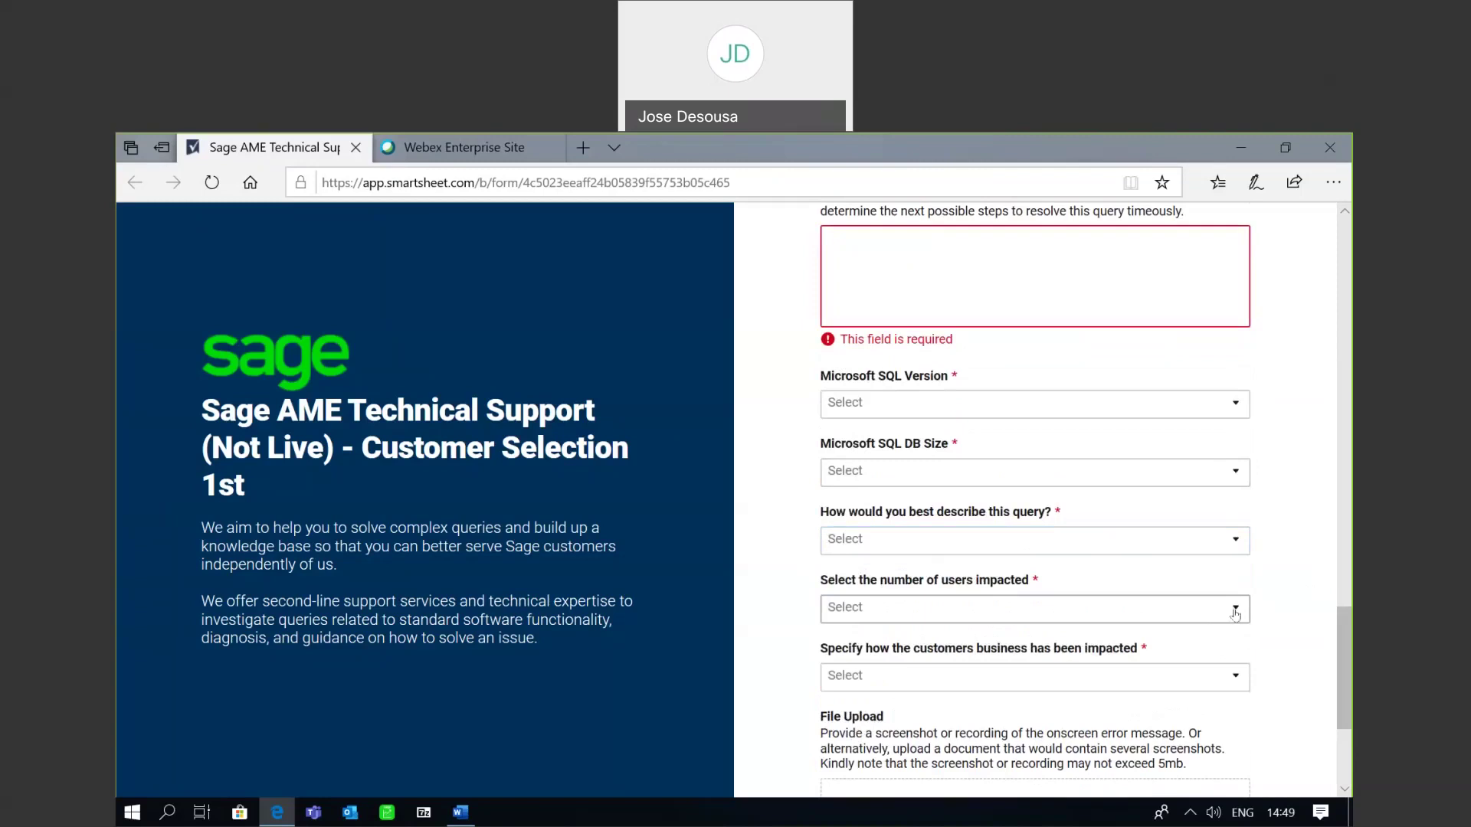
{"action": "left_click", "coordinate": [1235, 611]}
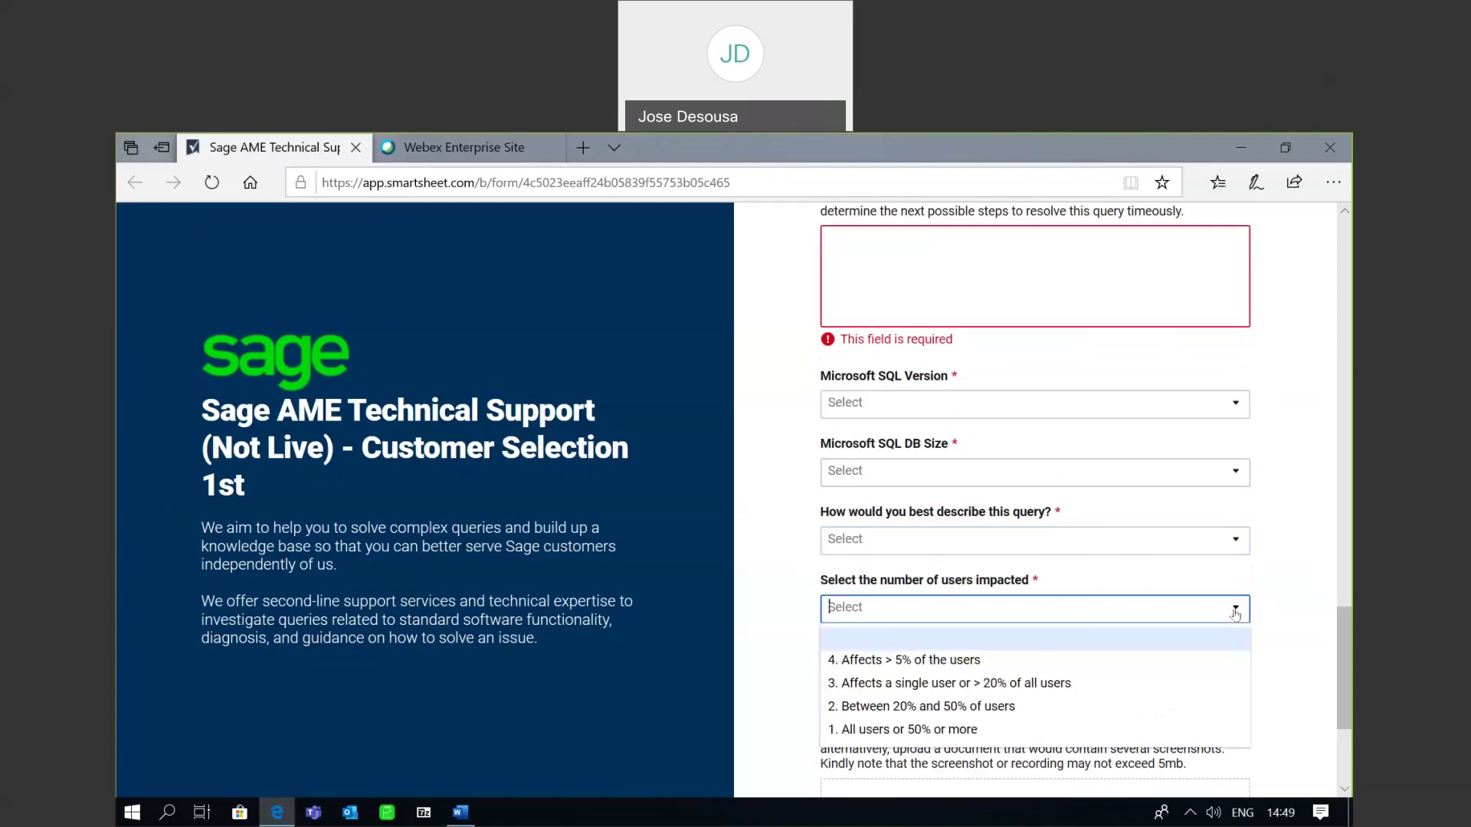
{"action": "left_click", "coordinate": [1346, 633]}
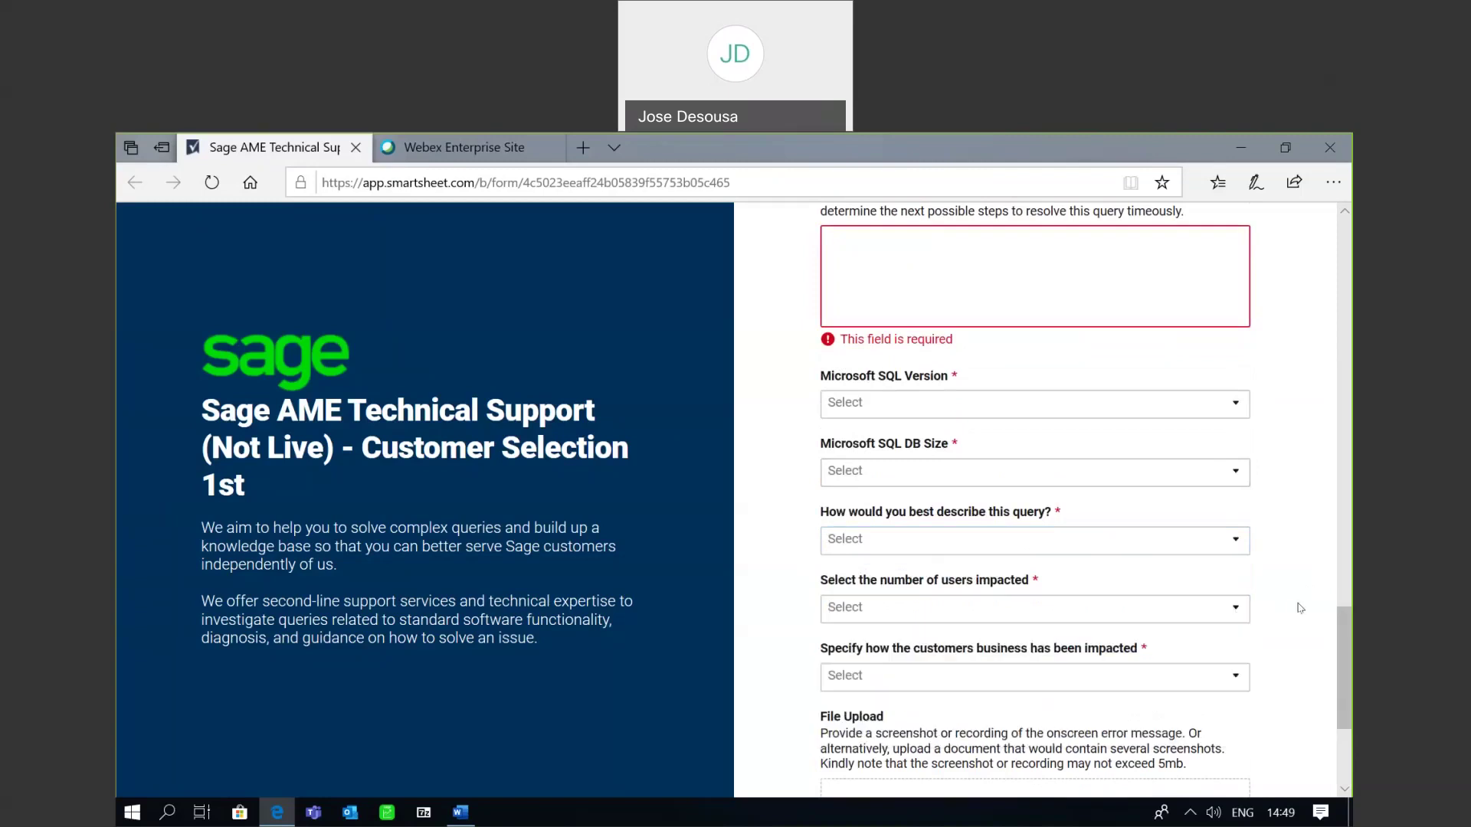
{"action": "left_click_drag", "start_coordinate": [1345, 633], "coordinate": [1345, 670]}
{"action": "left_click", "coordinate": [1234, 506]}
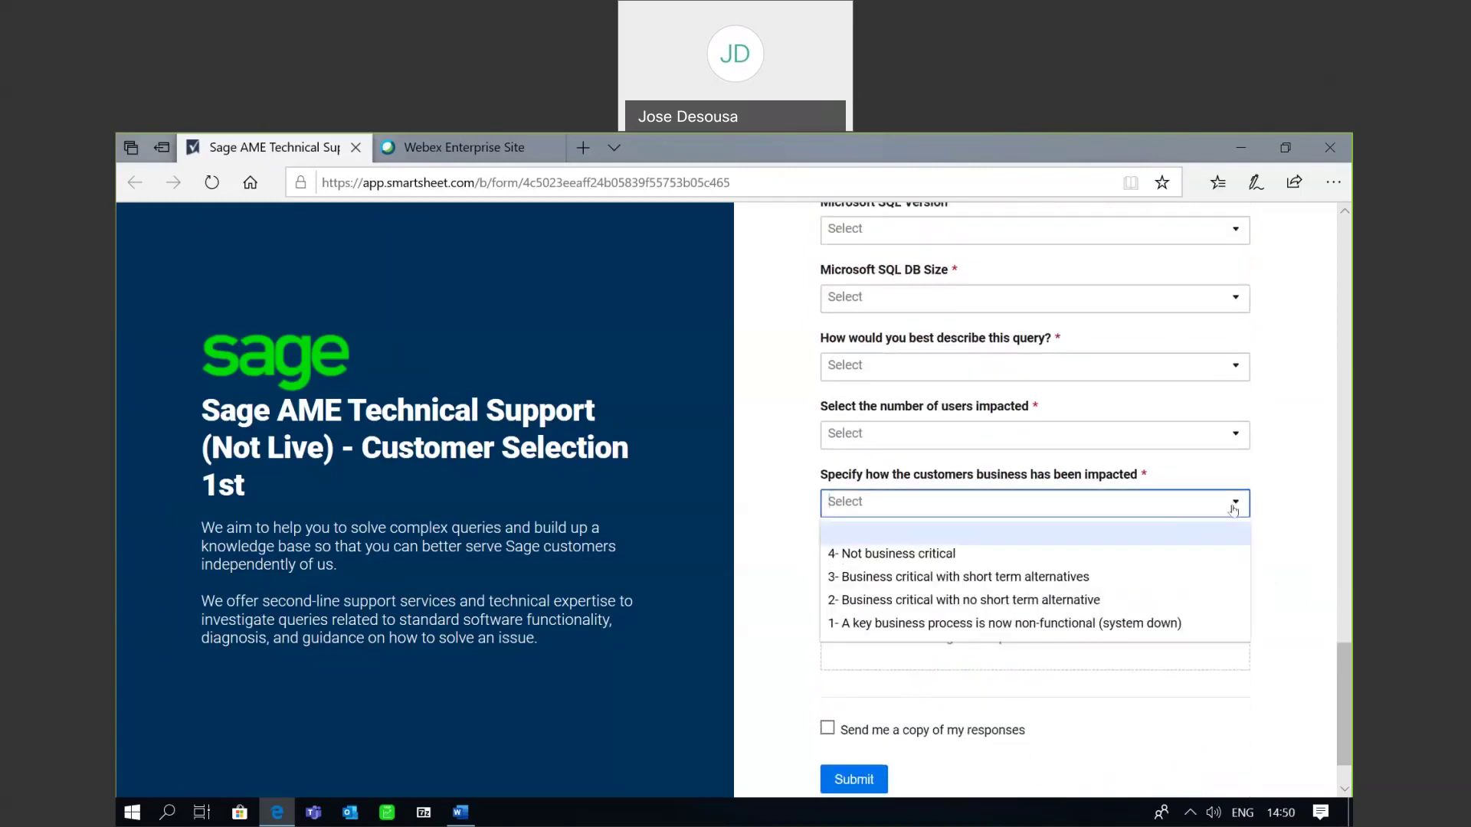
{"action": "left_click", "coordinate": [1278, 465]}
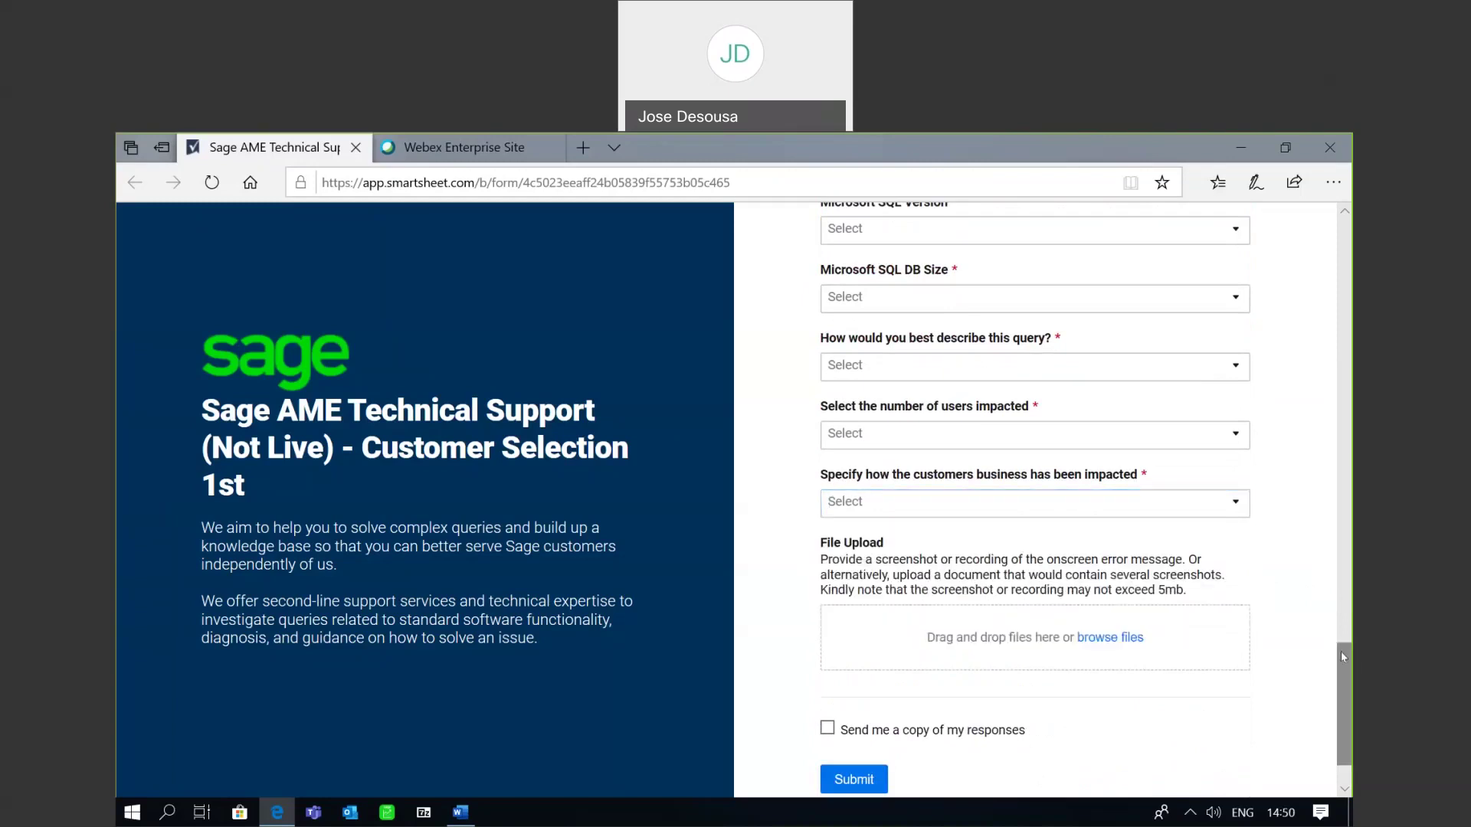
{"action": "left_click_drag", "start_coordinate": [1342, 658], "coordinate": [1344, 675]}
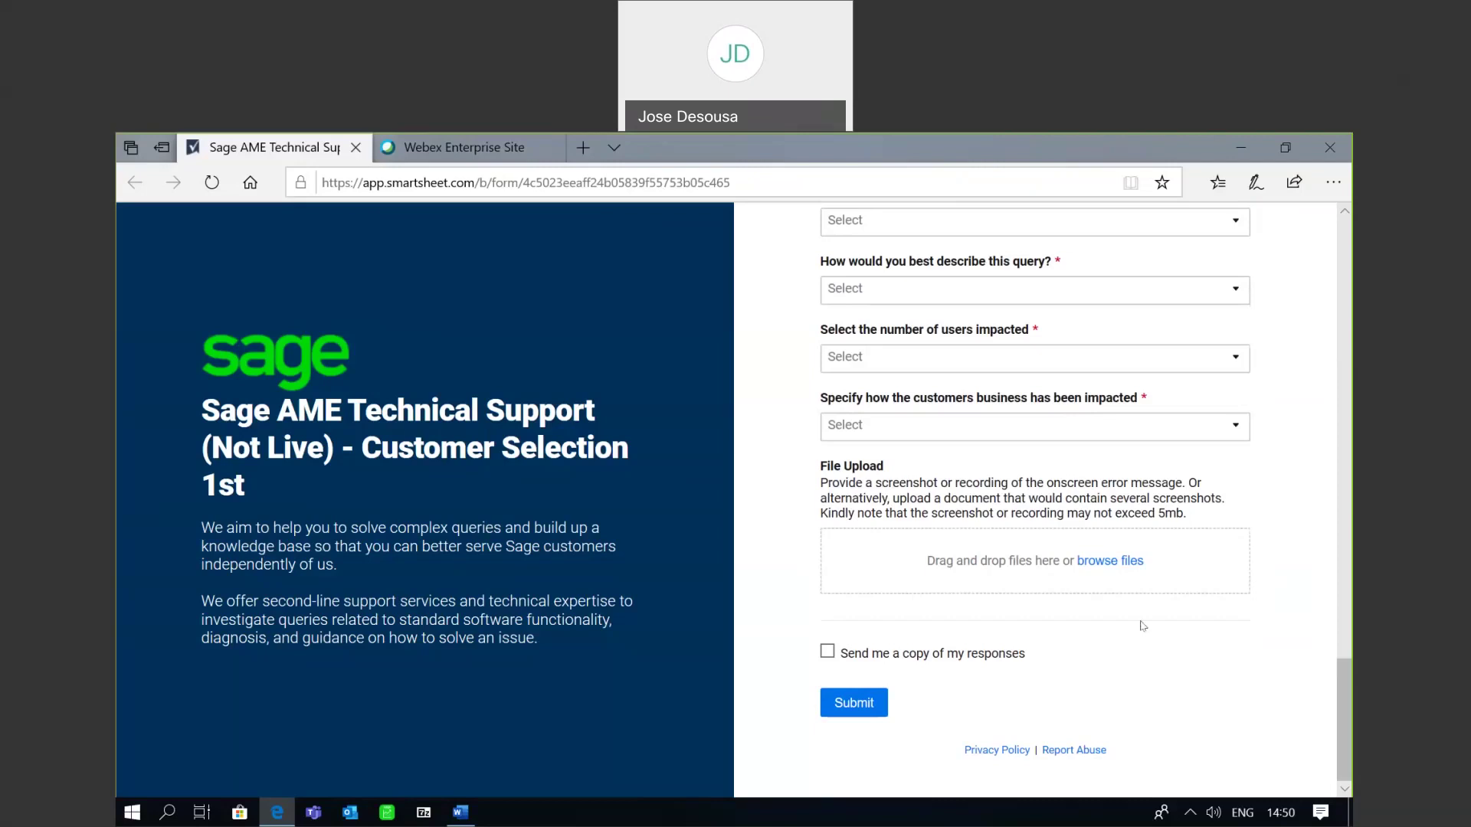
Step: Tick 'Send me a copy of my responses' to add the Email address field
{"action": "left_click", "coordinate": [835, 652]}
{"action": "left_click_drag", "start_coordinate": [1342, 673], "coordinate": [1345, 716]}
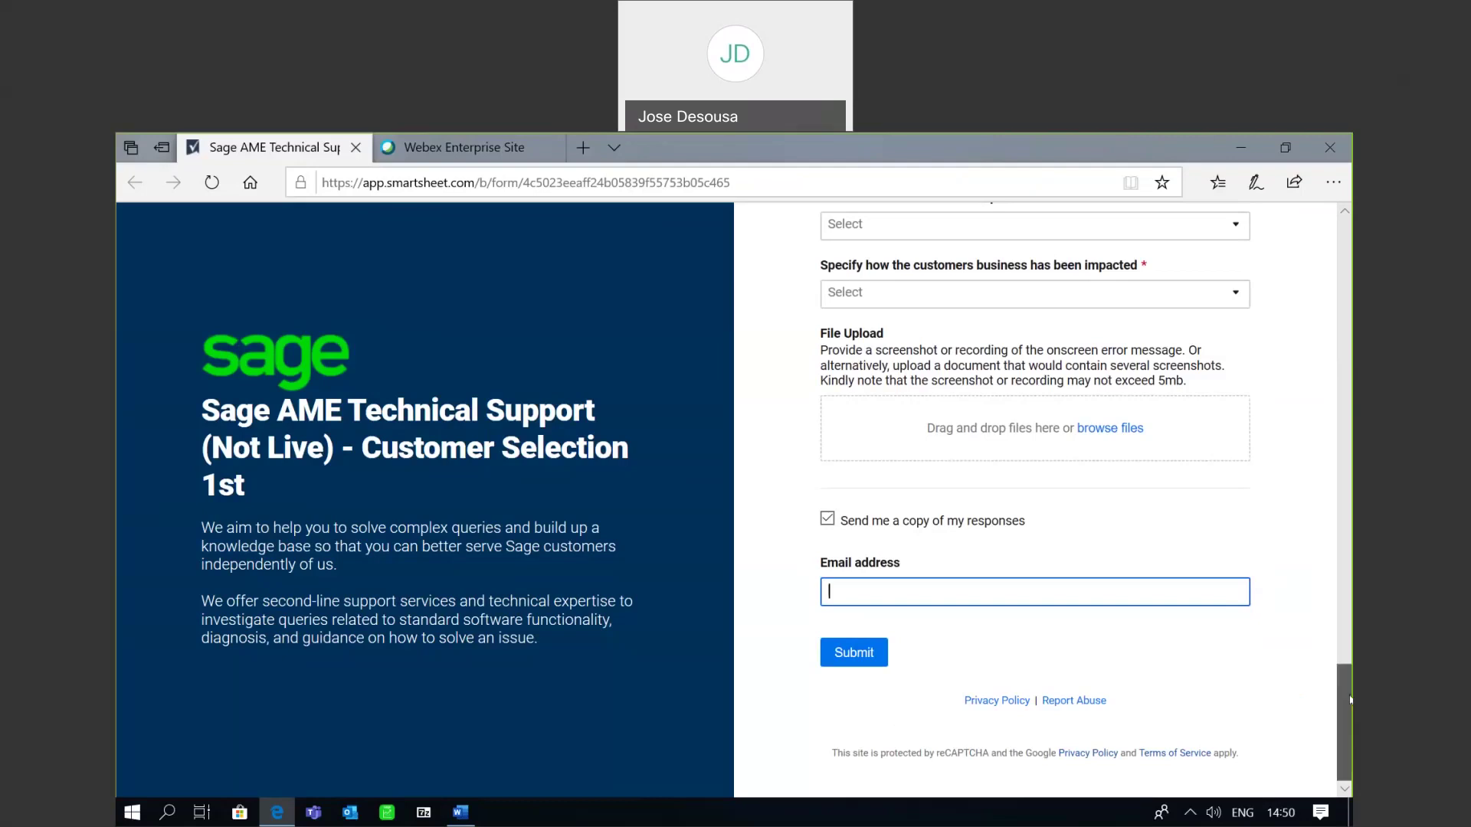
{"action": "left_click_drag", "start_coordinate": [1349, 690], "coordinate": [1350, 388]}
Step: Switch the product to Sage 300 Cloud and review the new Sage 300 questions
{"action": "left_click", "coordinate": [1234, 442]}
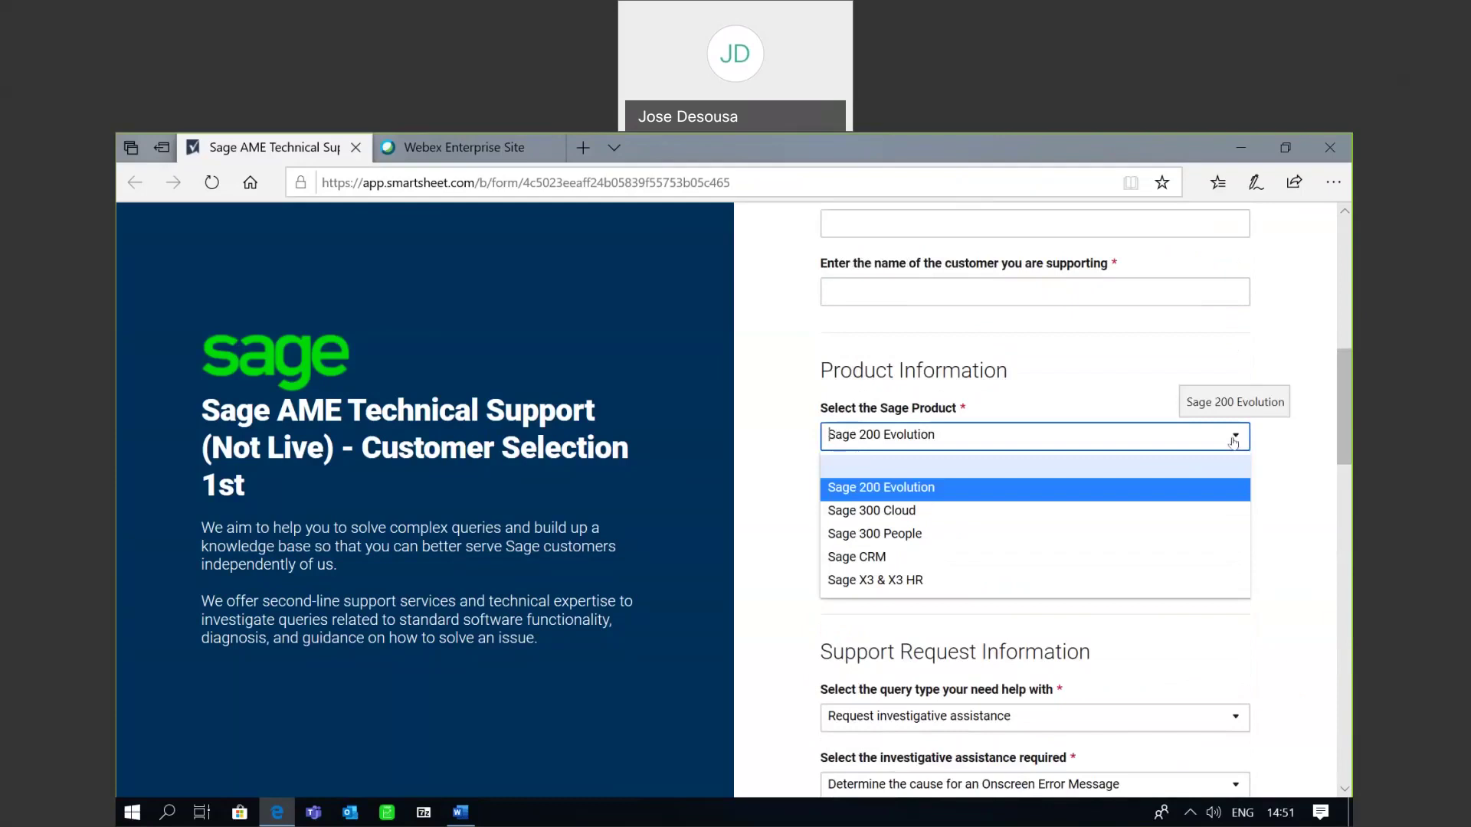
{"action": "left_click", "coordinate": [935, 518]}
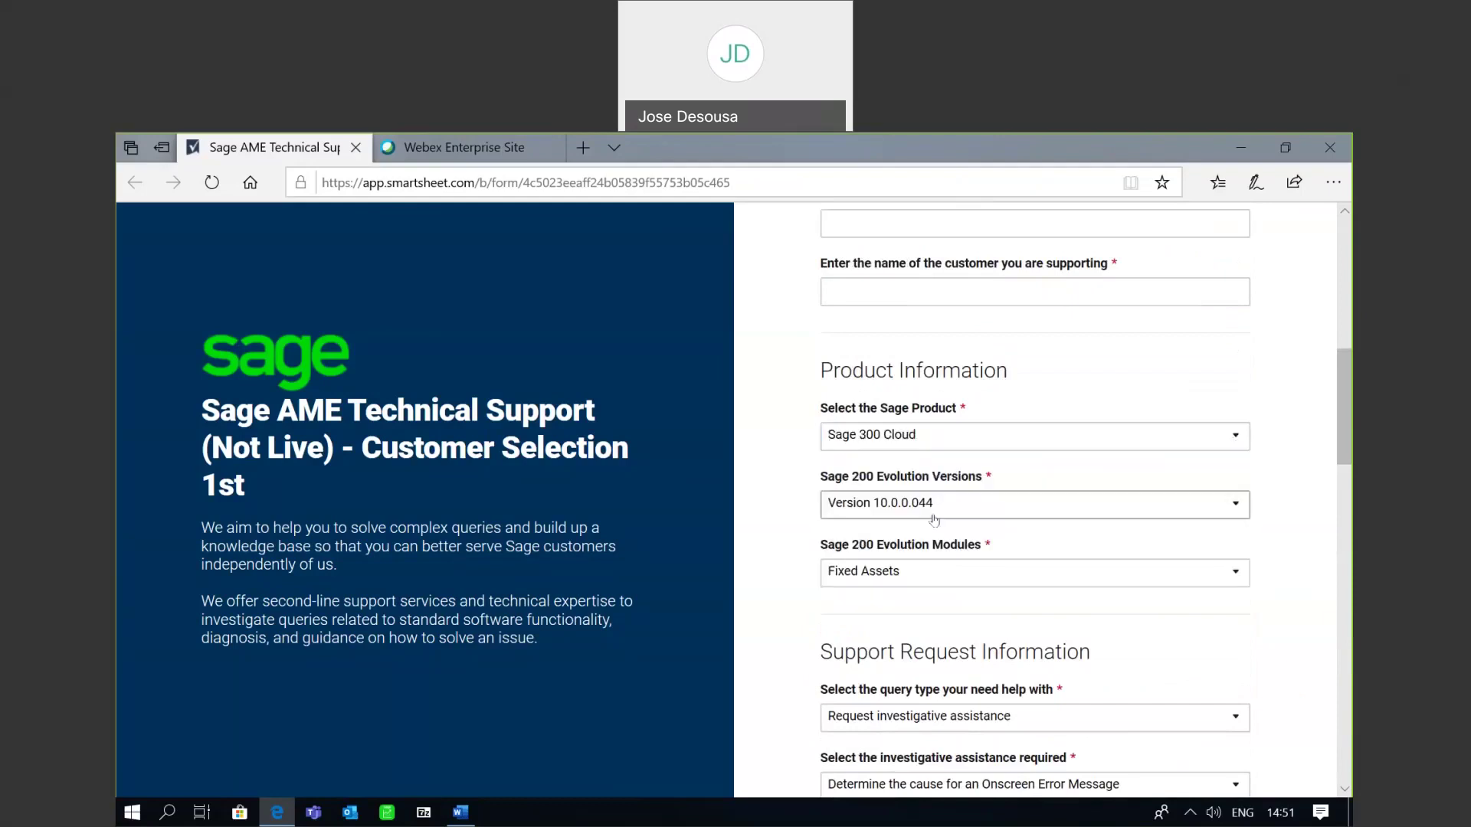
{"action": "scroll", "coordinate": [1343, 368], "scroll_direction": "down", "scroll_amount": 1}
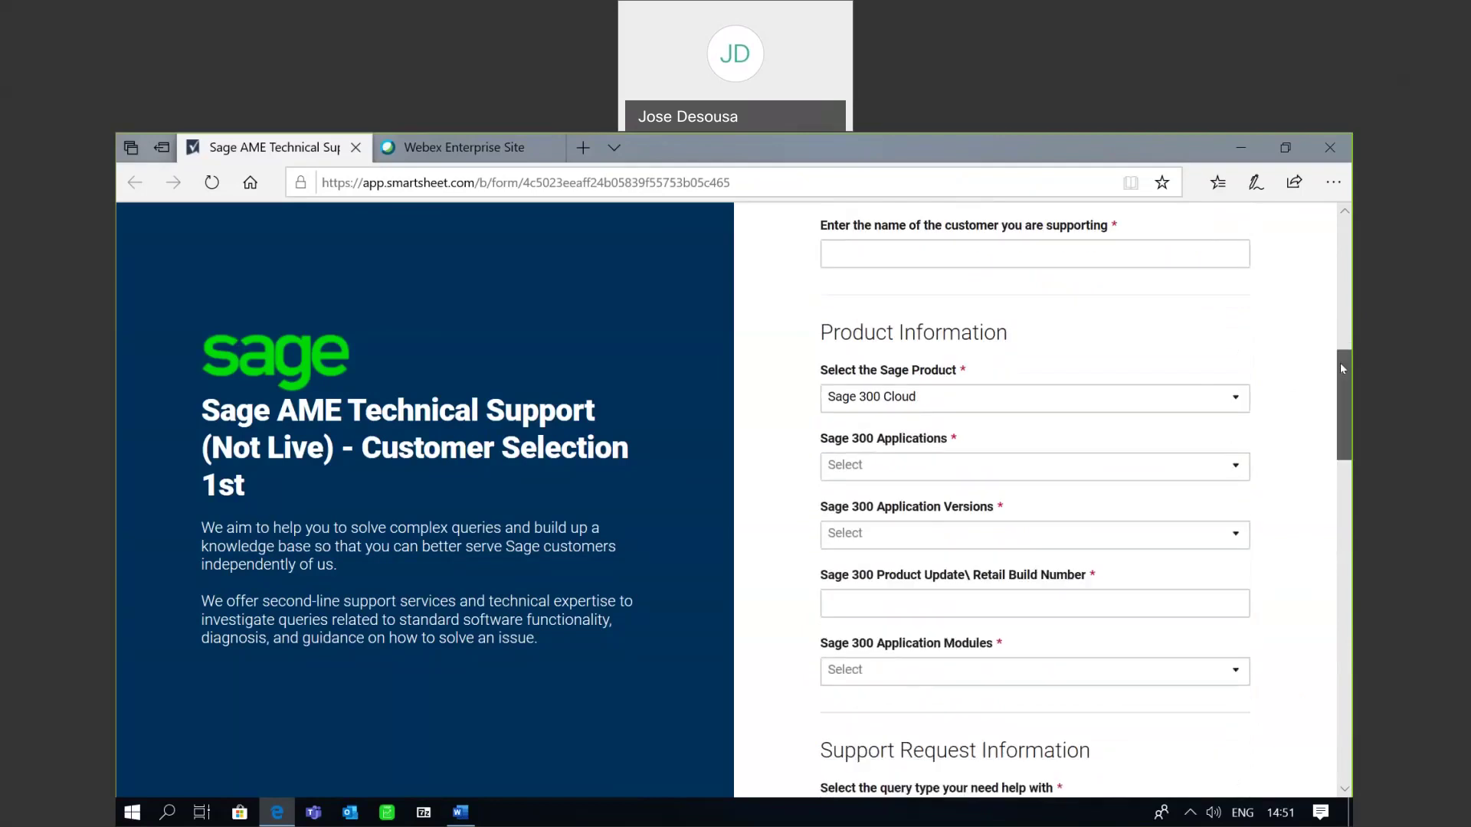
{"action": "scroll", "coordinate": [1341, 375], "scroll_direction": "down", "scroll_amount": 2}
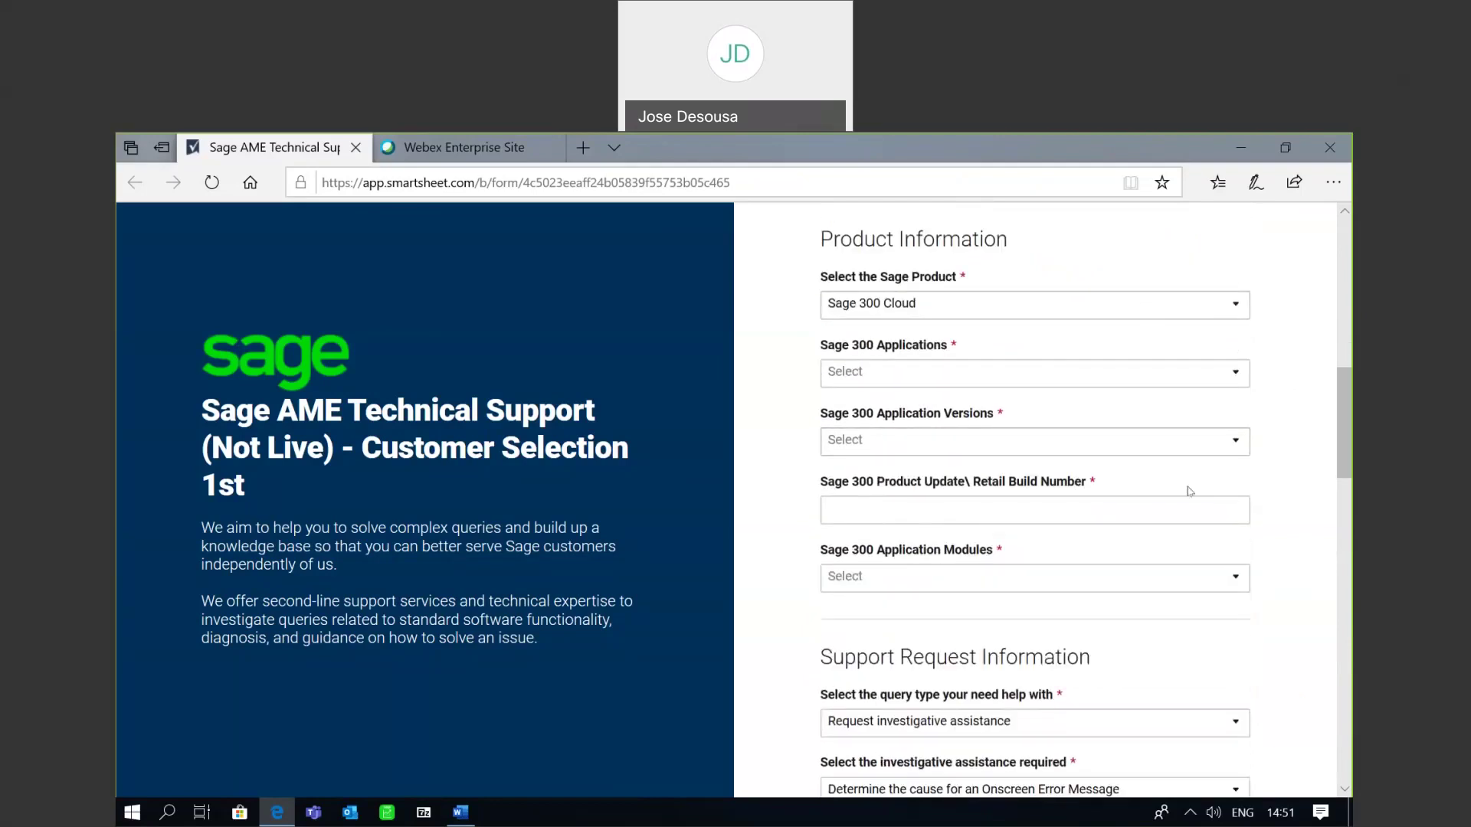
{"action": "scroll", "coordinate": [1343, 407], "scroll_direction": "down", "scroll_amount": 4}
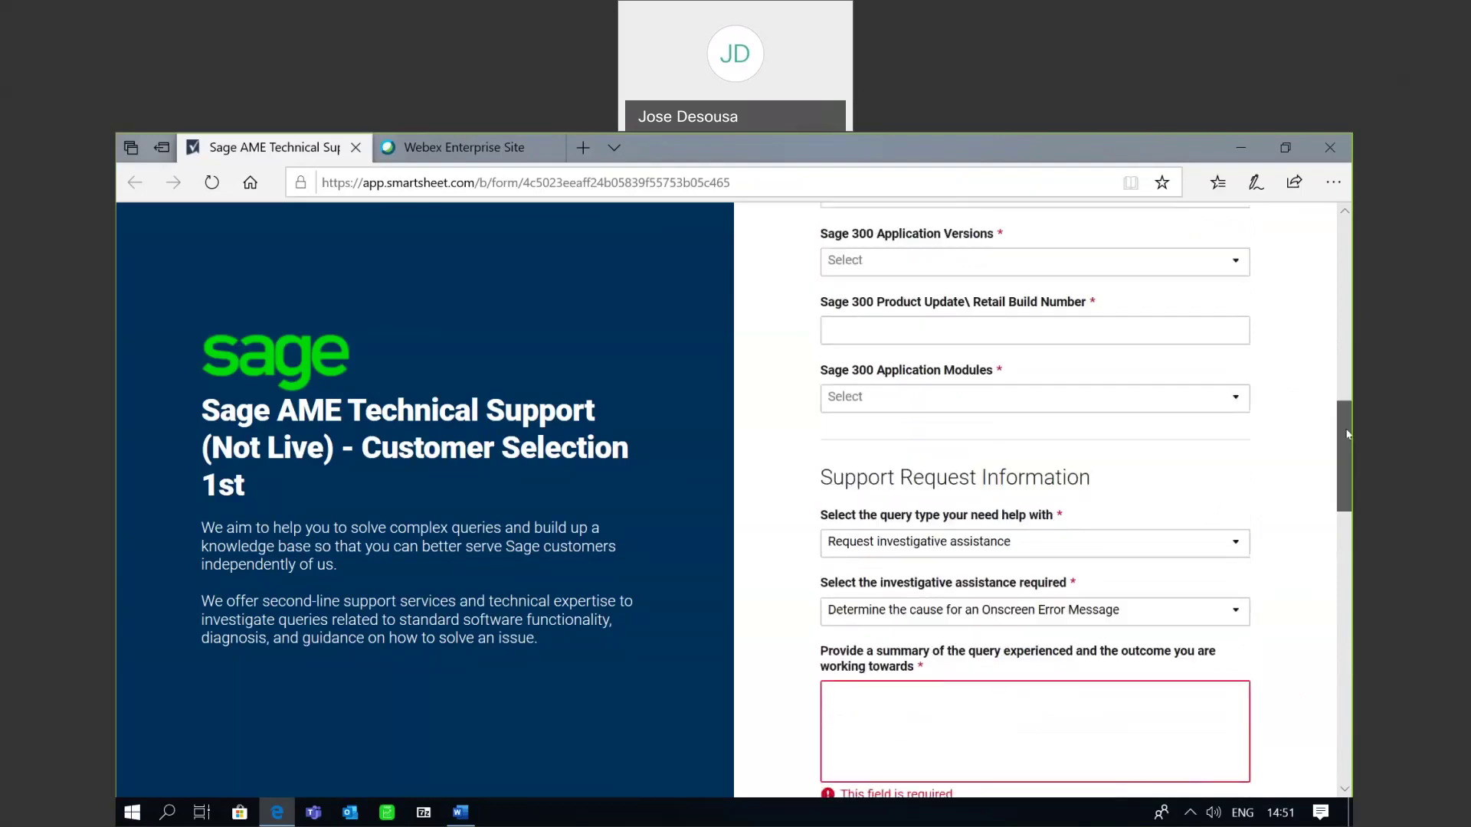
{"action": "scroll", "coordinate": [1347, 434], "scroll_direction": "down", "scroll_amount": 8}
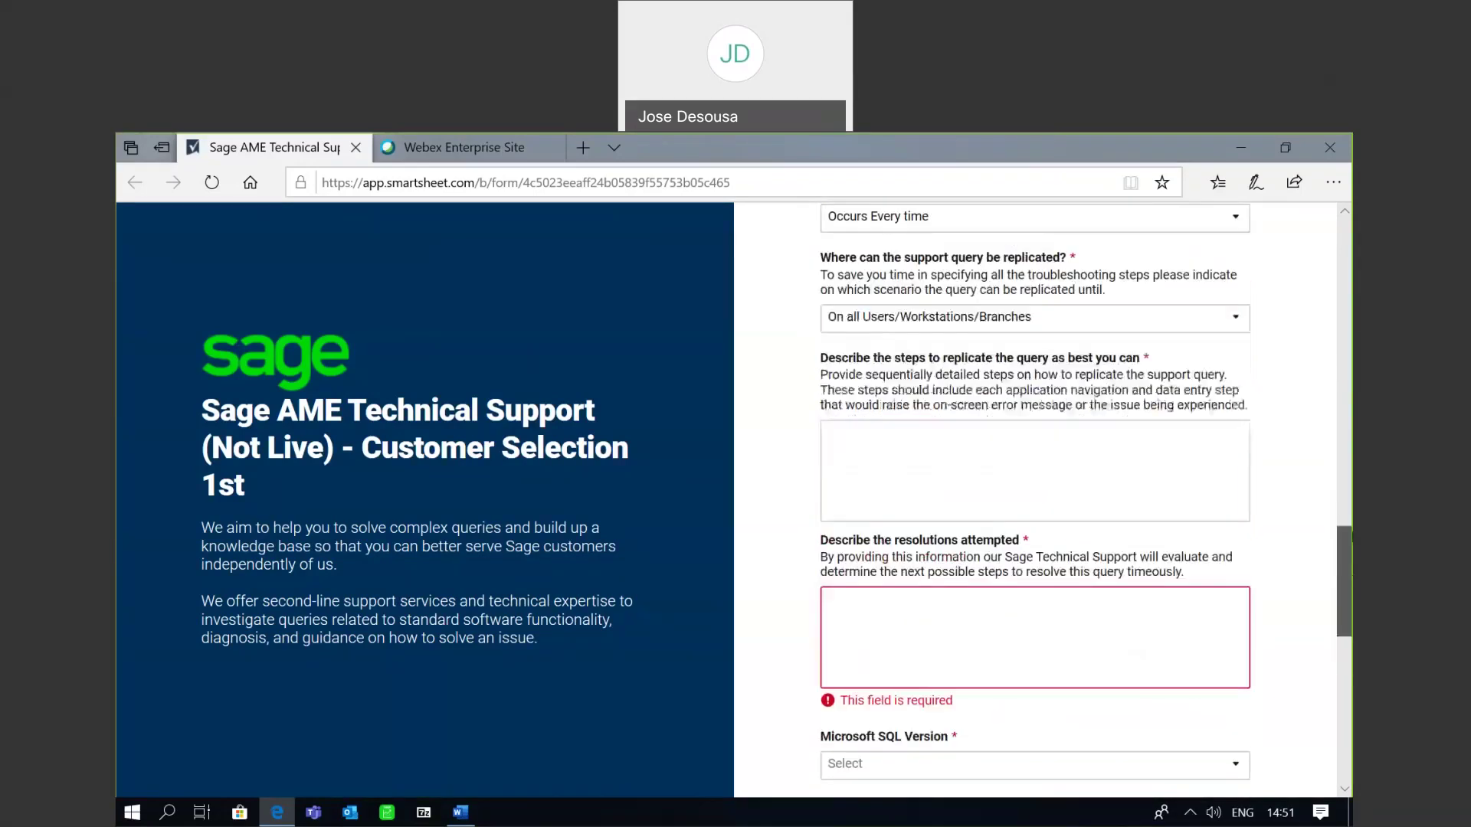
{"action": "scroll", "coordinate": [1349, 310], "scroll_direction": "up", "scroll_amount": 15}
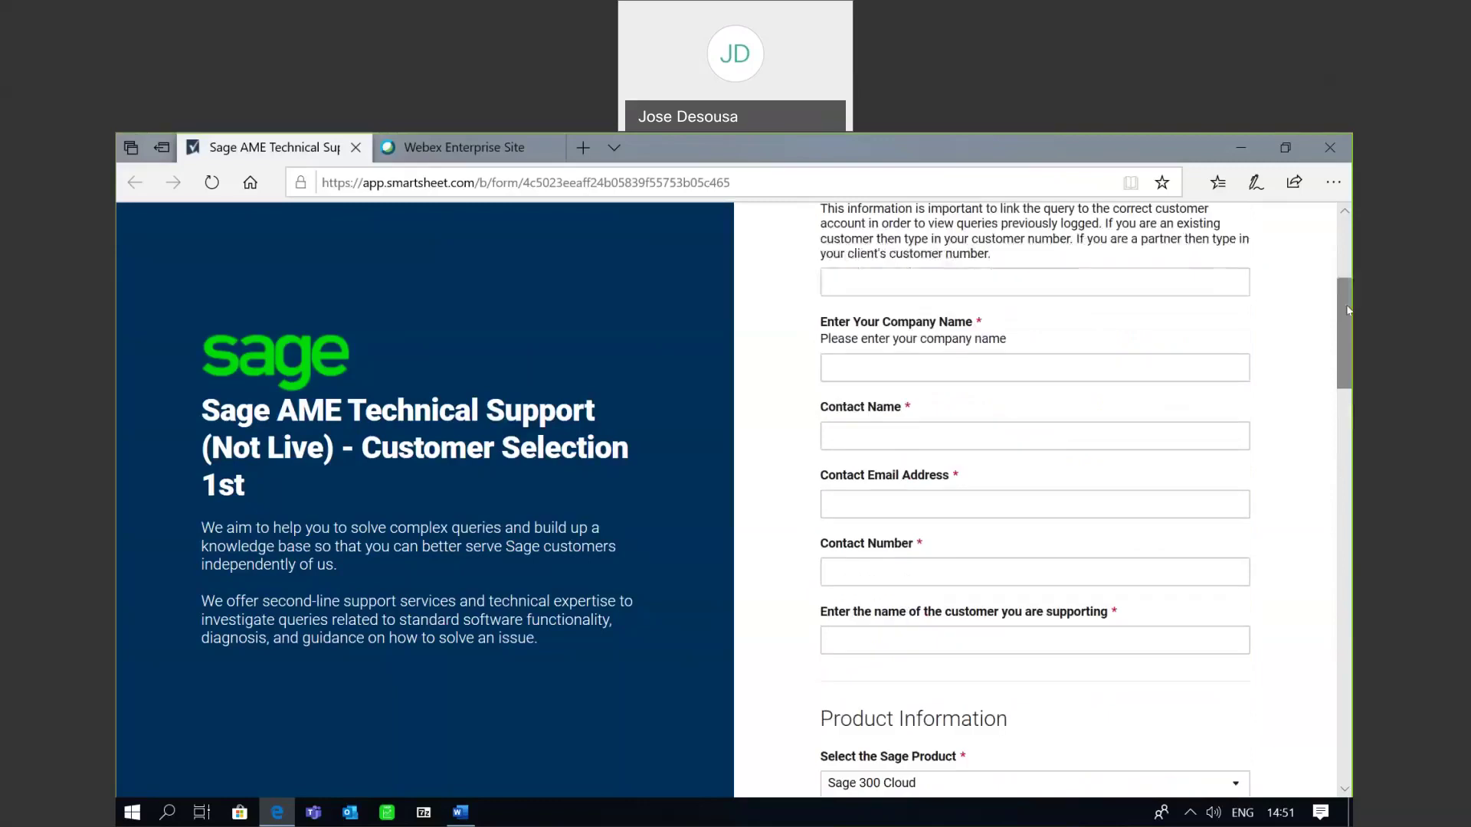